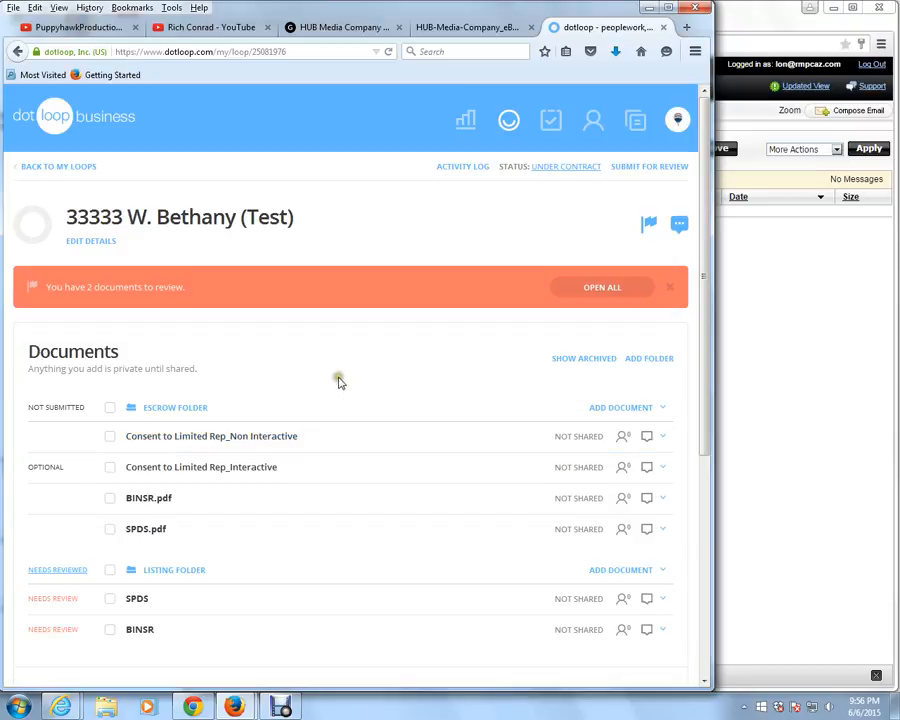
Open Consent to Limited Rep_Interactive without assigning roles, and fill in the buyers' names on line 1 and the seller's name on line 2
{"action": "left_click", "coordinate": [222, 475]}
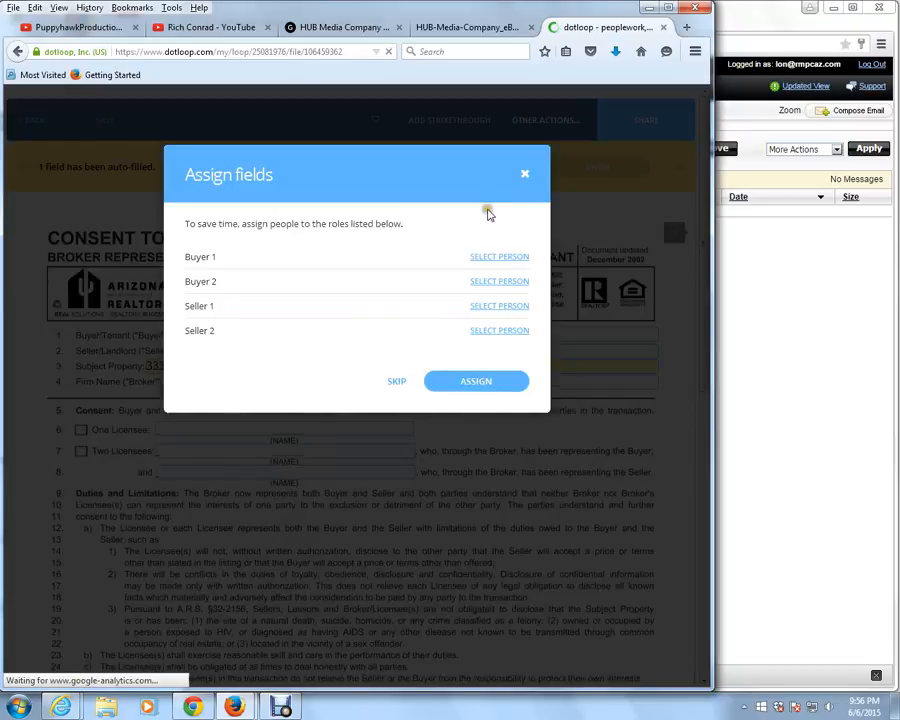
{"action": "left_click", "coordinate": [525, 175]}
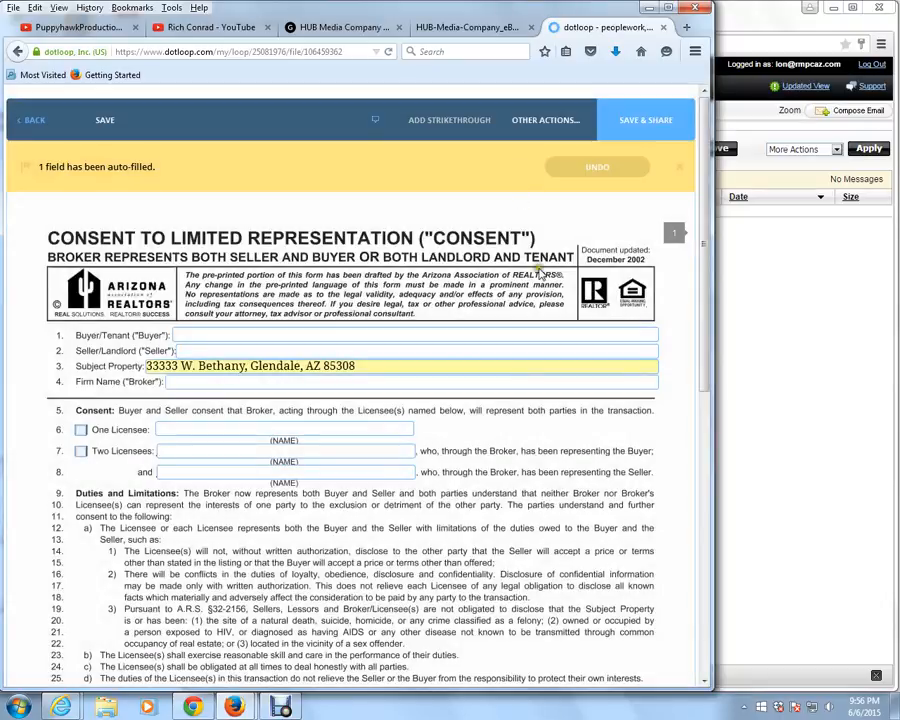
{"action": "left_click", "coordinate": [296, 334]}
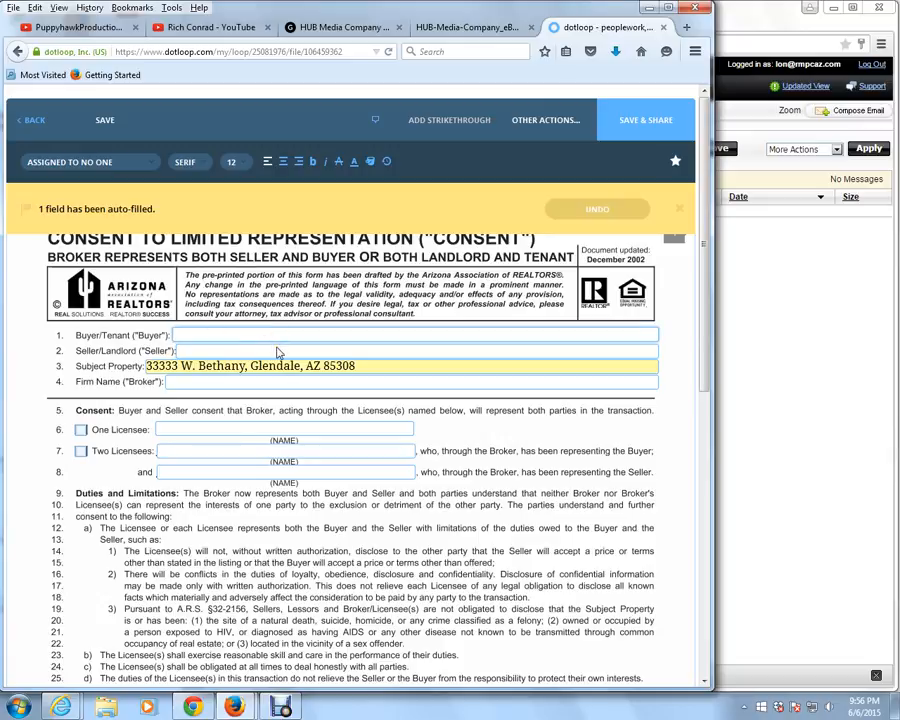
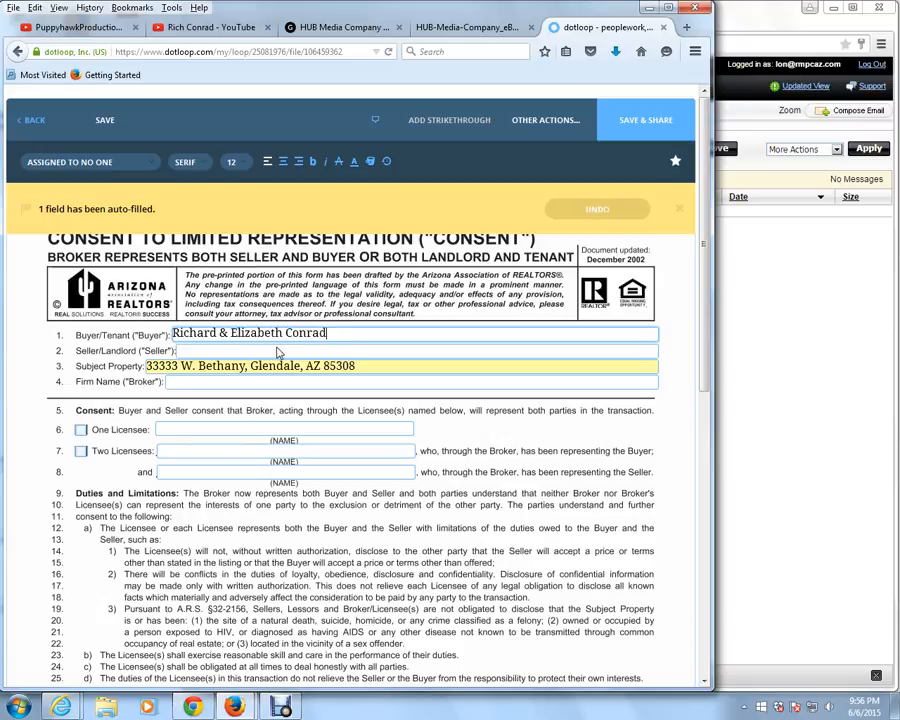
{"action": "key", "text": "Tab"}
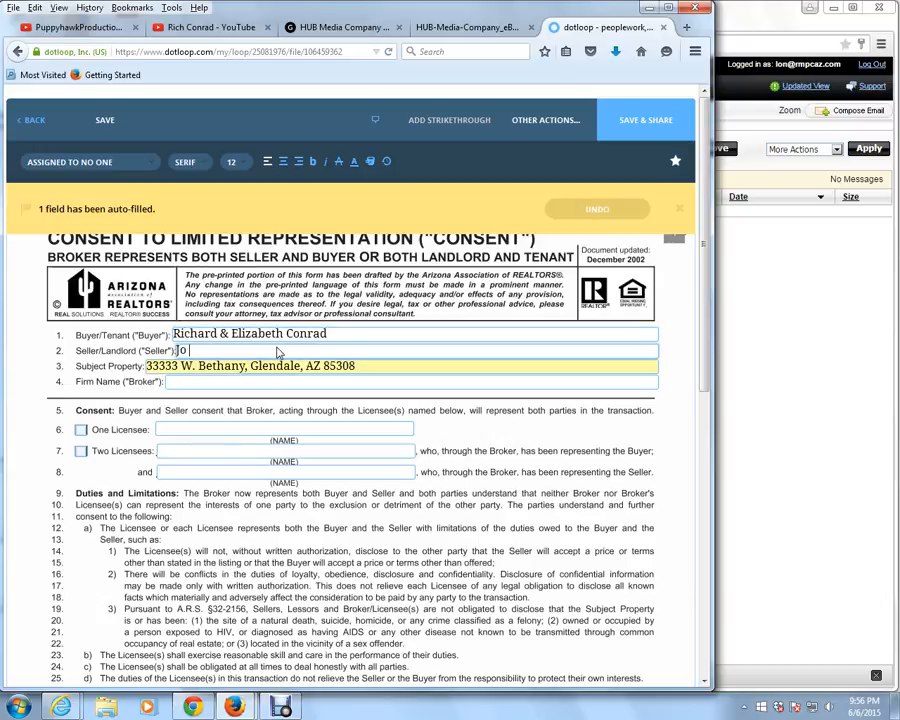
{"action": "type", "text": "Joe Smith"}
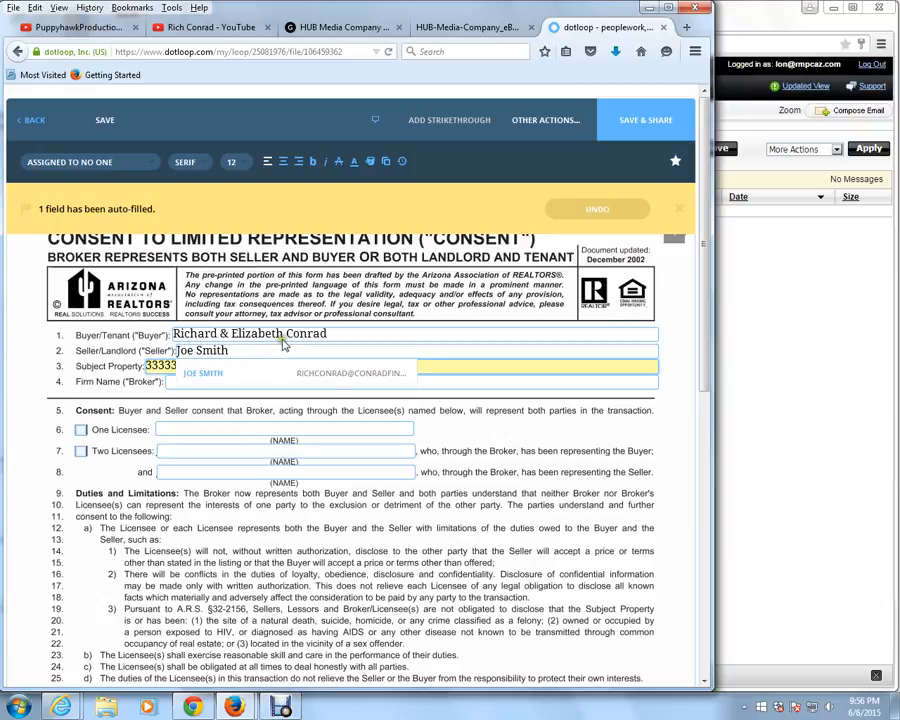
{"action": "left_click", "coordinate": [428, 383]}
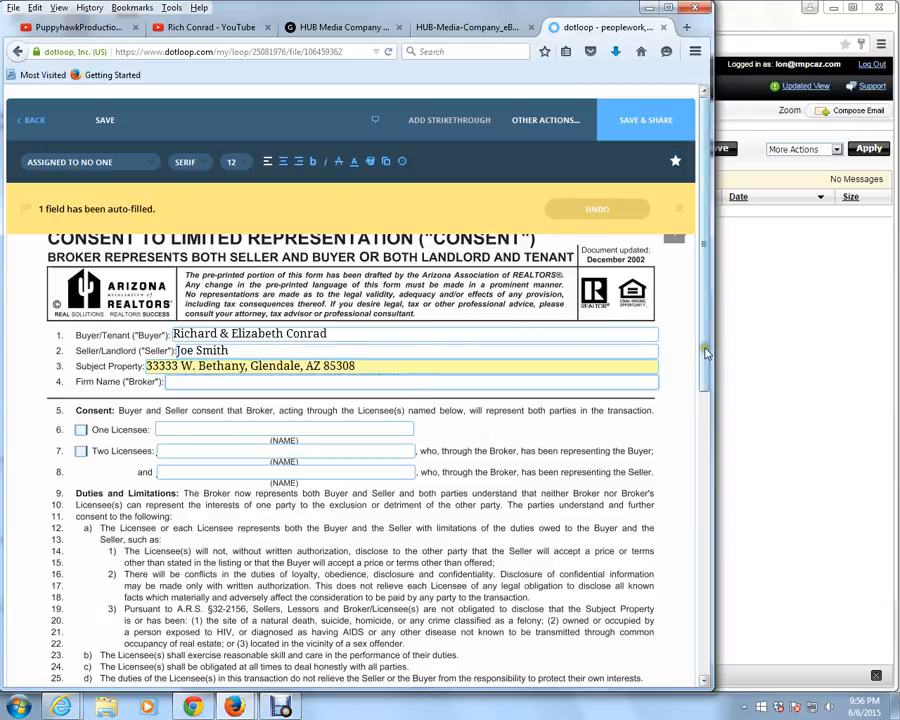
Leave the interactive form without saving or sharing it, and open Consent to Limited Rep_Non Interactive from the Escrow Folder
{"action": "left_click_drag", "start_coordinate": [705, 382], "coordinate": [697, 570]}
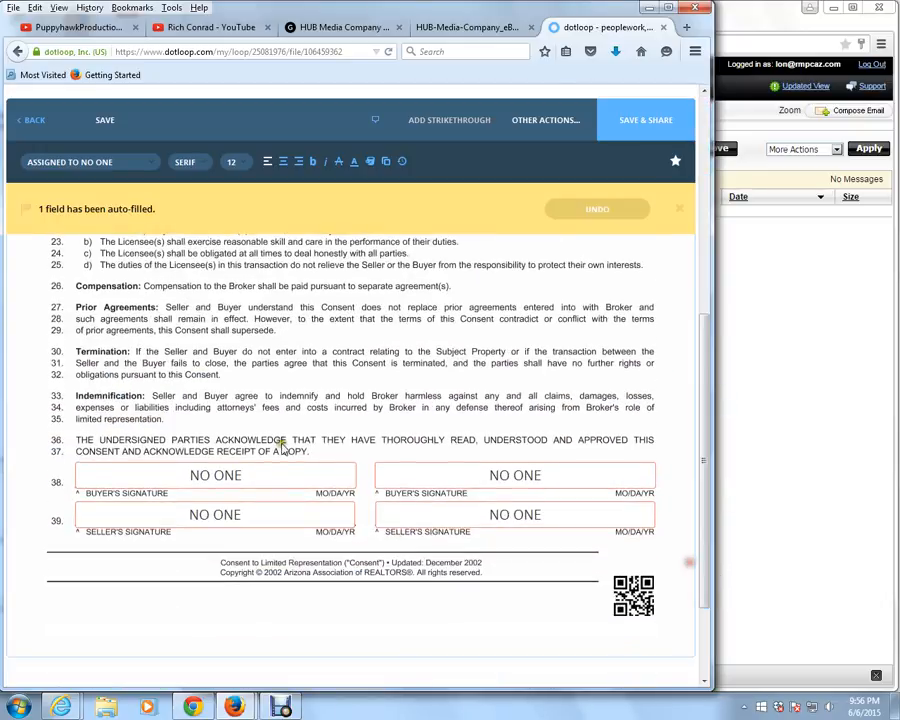
{"action": "left_click_drag", "start_coordinate": [700, 440], "coordinate": [708, 205]}
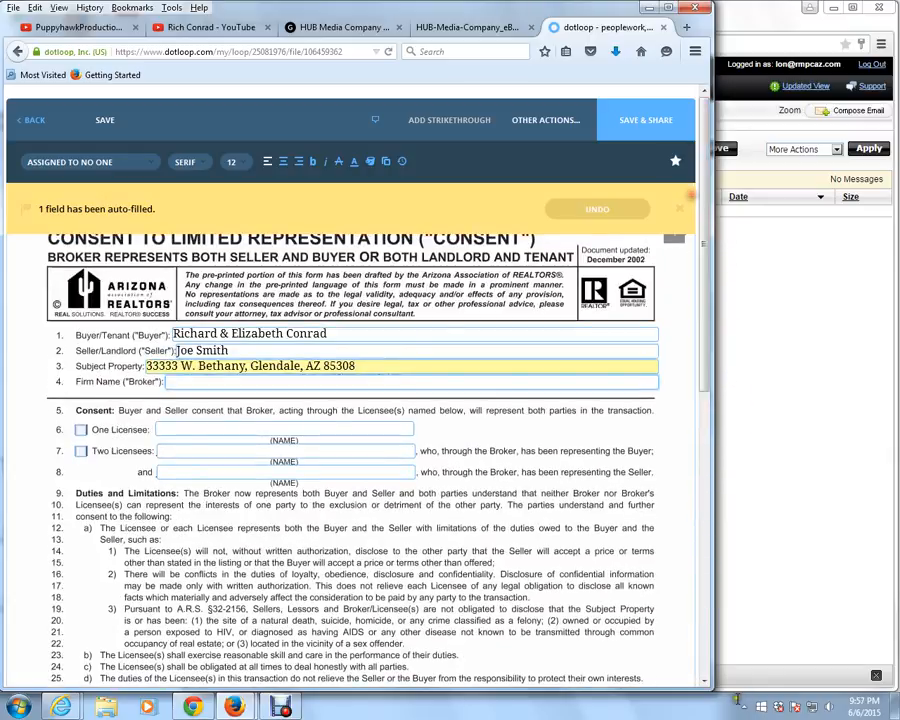
{"action": "left_click", "coordinate": [32, 120]}
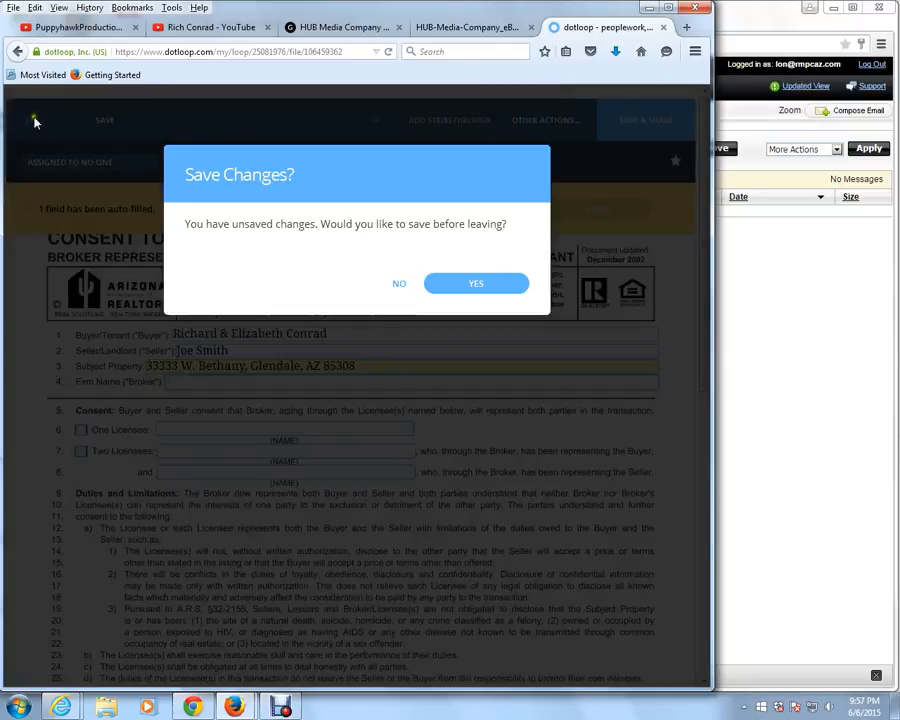
{"action": "left_click", "coordinate": [400, 286]}
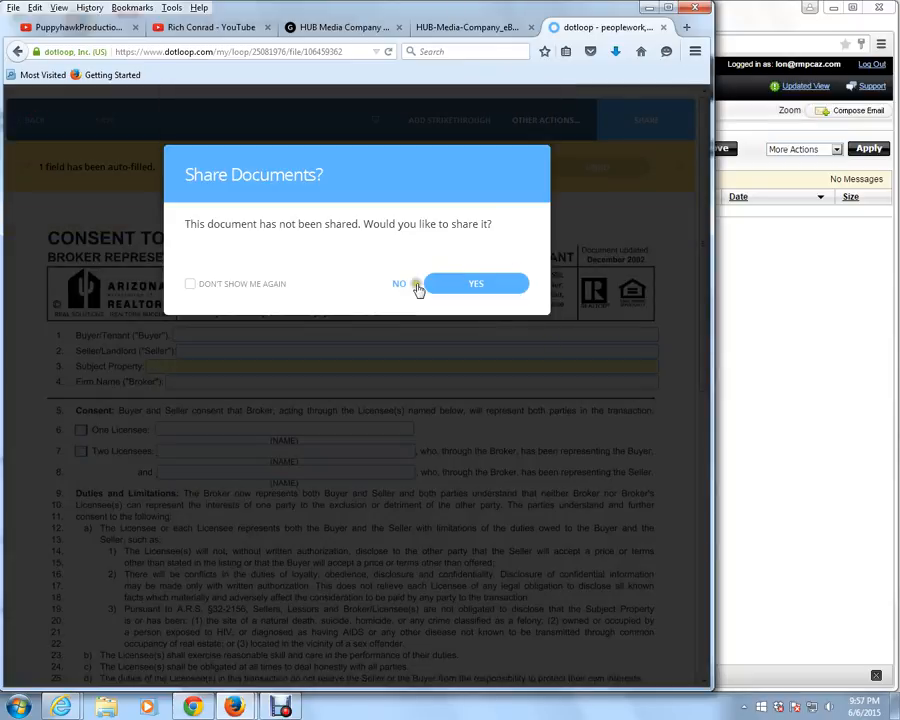
{"action": "left_click", "coordinate": [399, 286]}
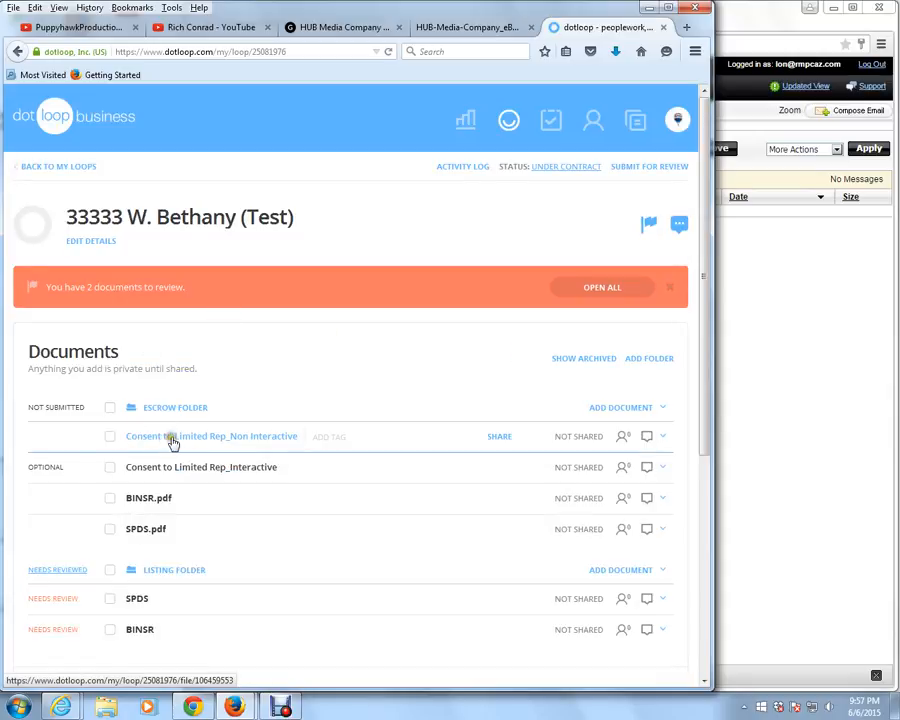
{"action": "left_click", "coordinate": [196, 440]}
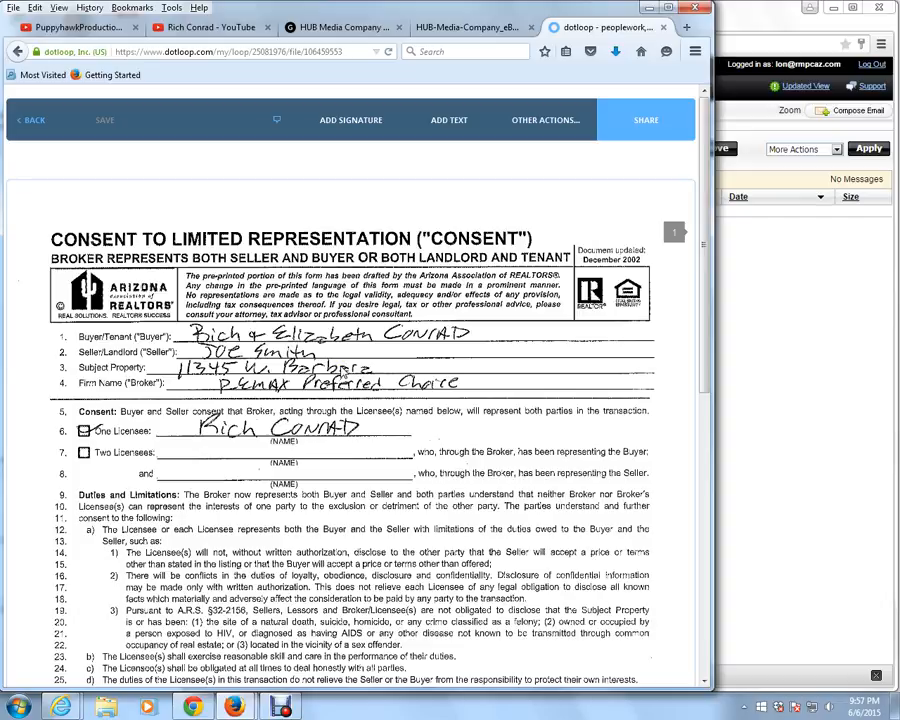
Add a widened text field with a second seller's name on the Seller/Landlord line, and remove that field again
{"action": "left_click", "coordinate": [447, 121]}
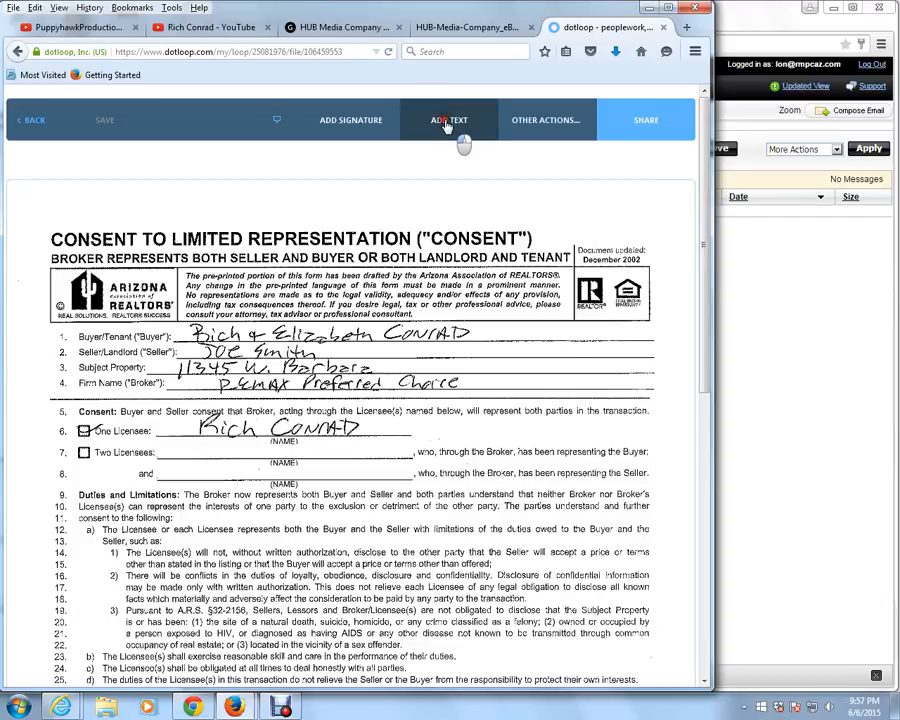
{"action": "left_click", "coordinate": [406, 364]}
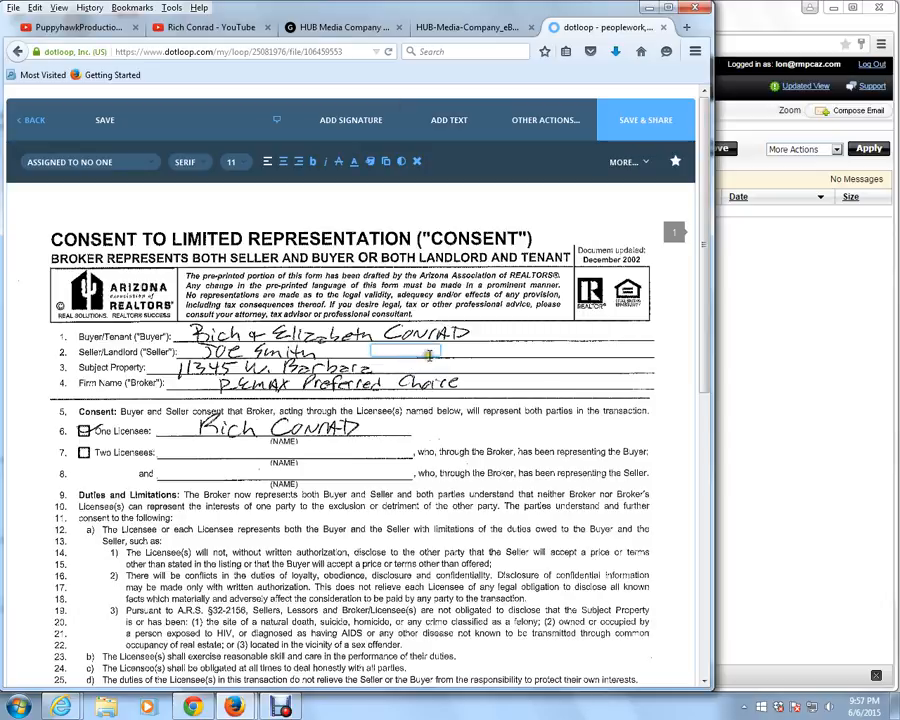
{"action": "left_click_drag", "start_coordinate": [436, 353], "coordinate": [541, 352]}
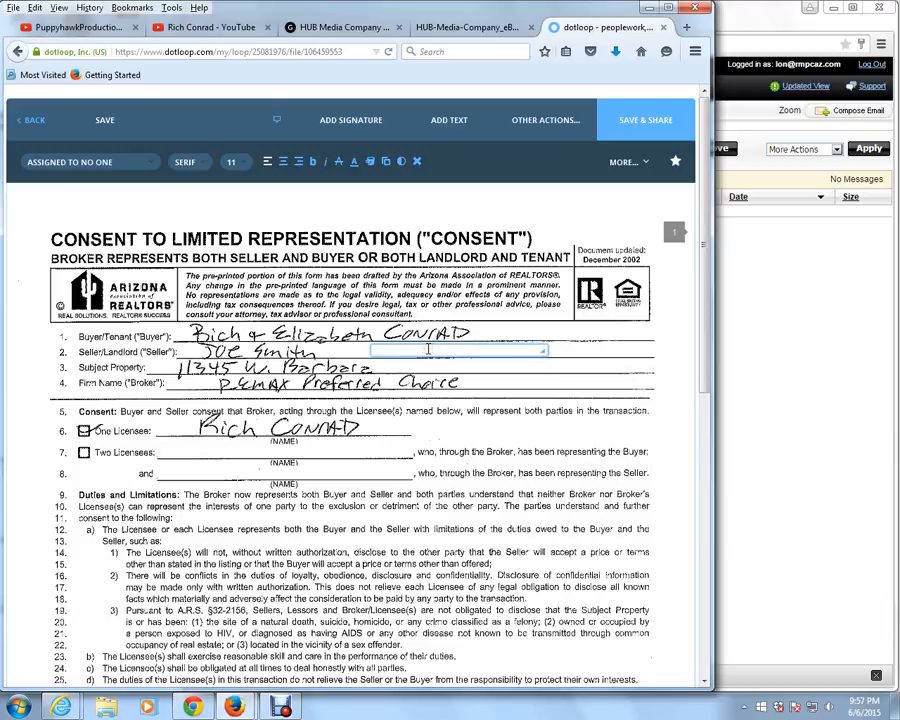
{"action": "type", "text": "Jane Smith"}
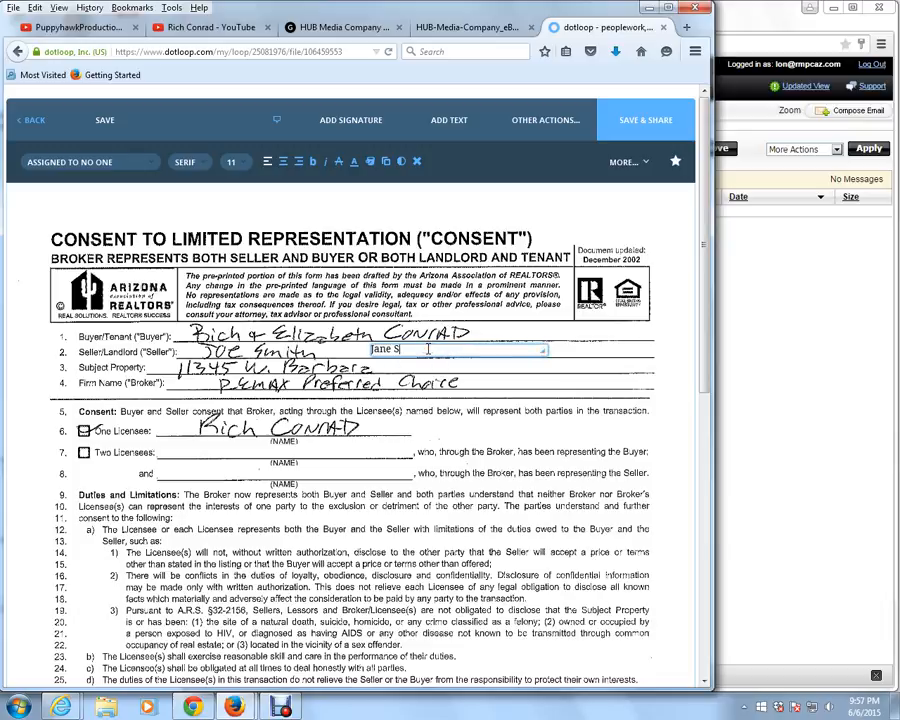
{"action": "left_click", "coordinate": [479, 380]}
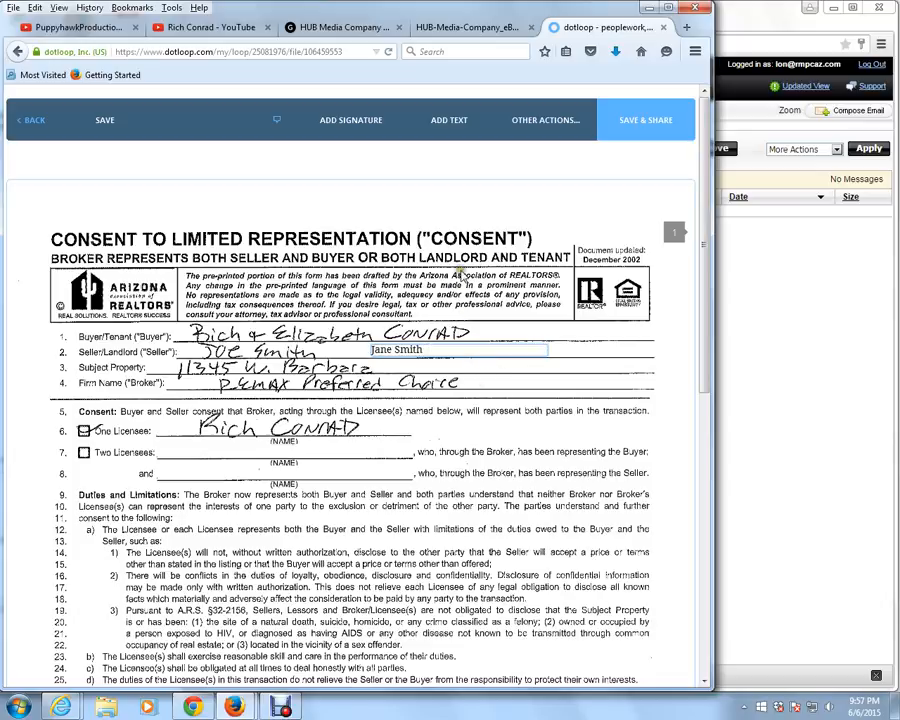
{"action": "left_click", "coordinate": [441, 360]}
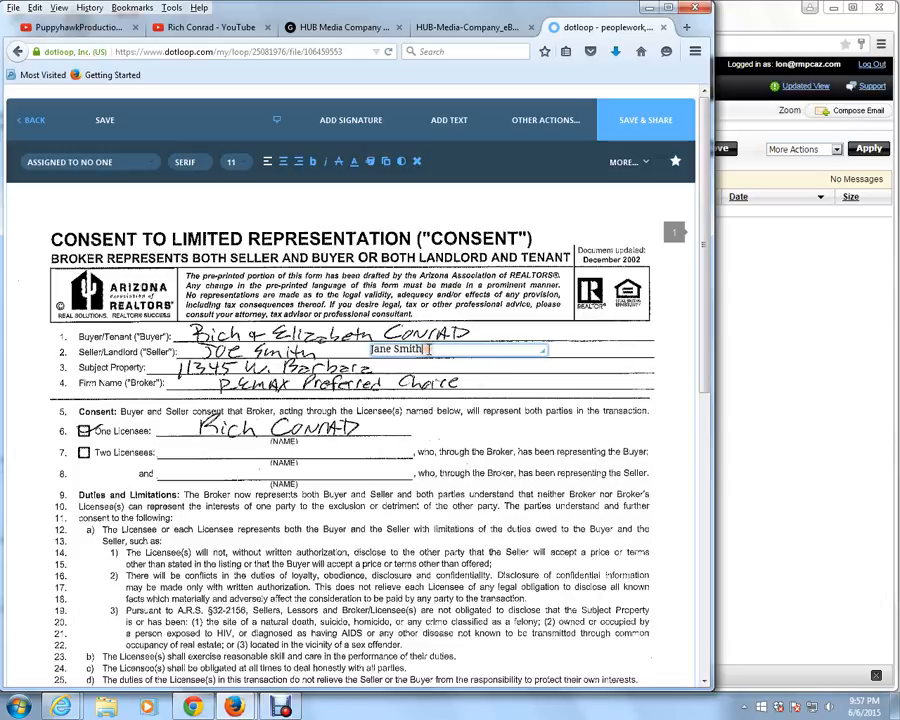
{"action": "left_click", "coordinate": [417, 163]}
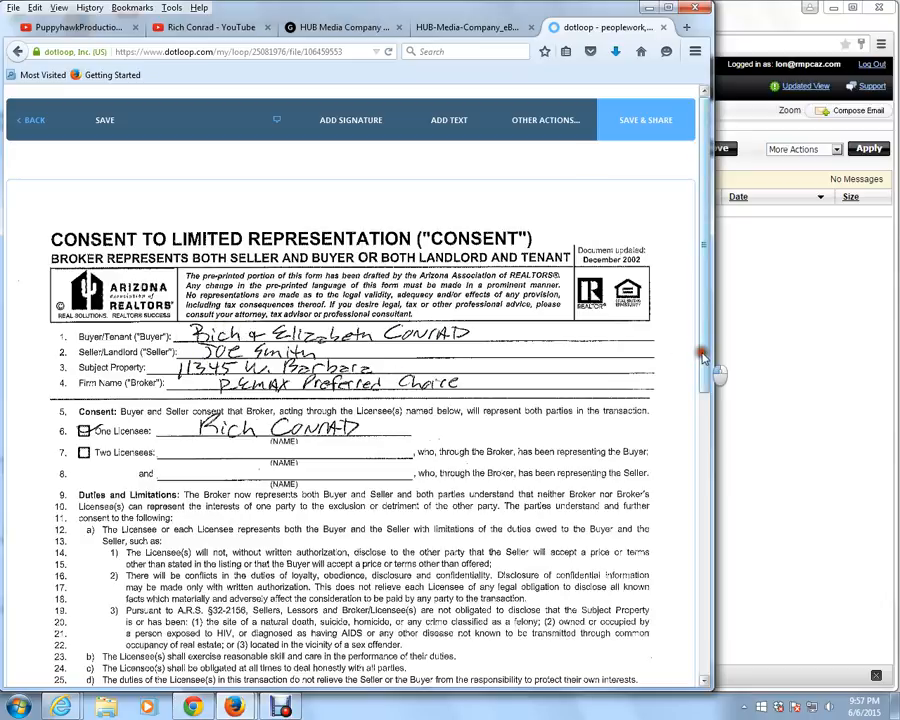
Place a signature field in the empty second buyer's signature box on line 38
{"action": "left_click_drag", "start_coordinate": [700, 357], "coordinate": [703, 540]}
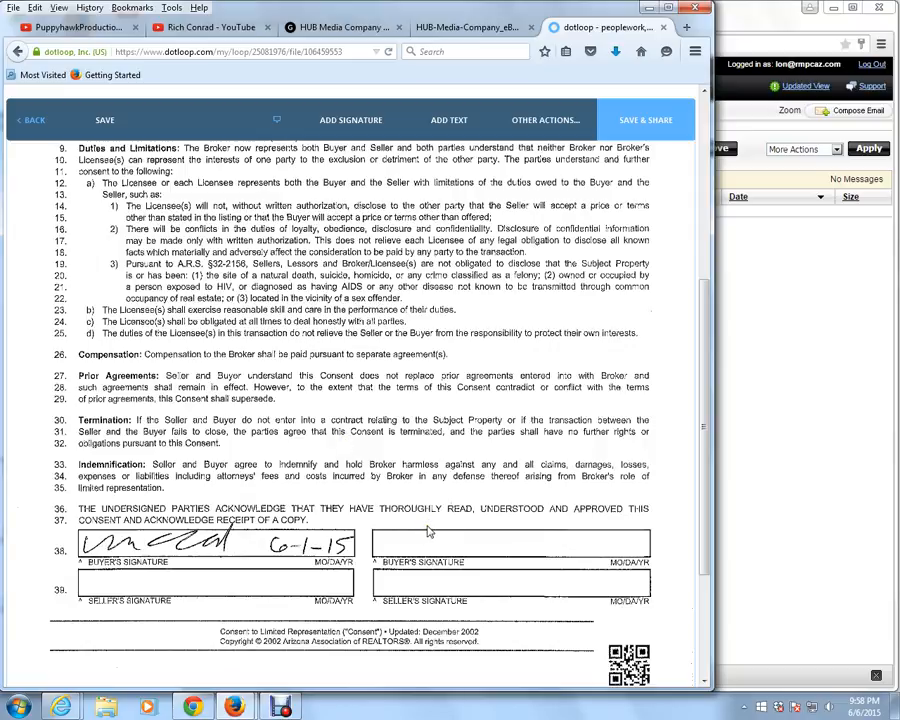
{"action": "left_click", "coordinate": [350, 130]}
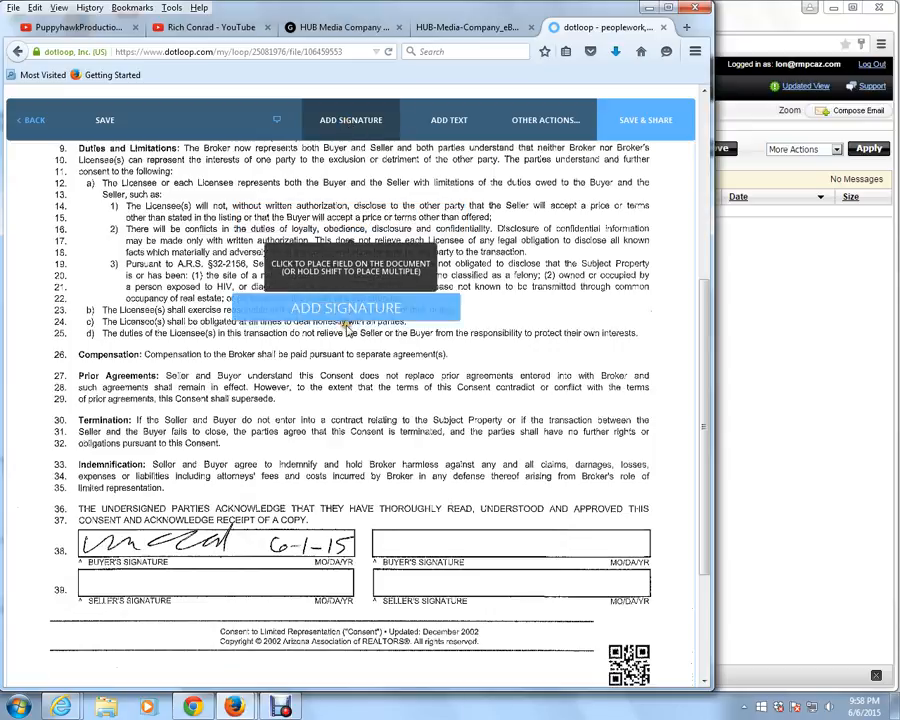
{"action": "left_click", "coordinate": [490, 566]}
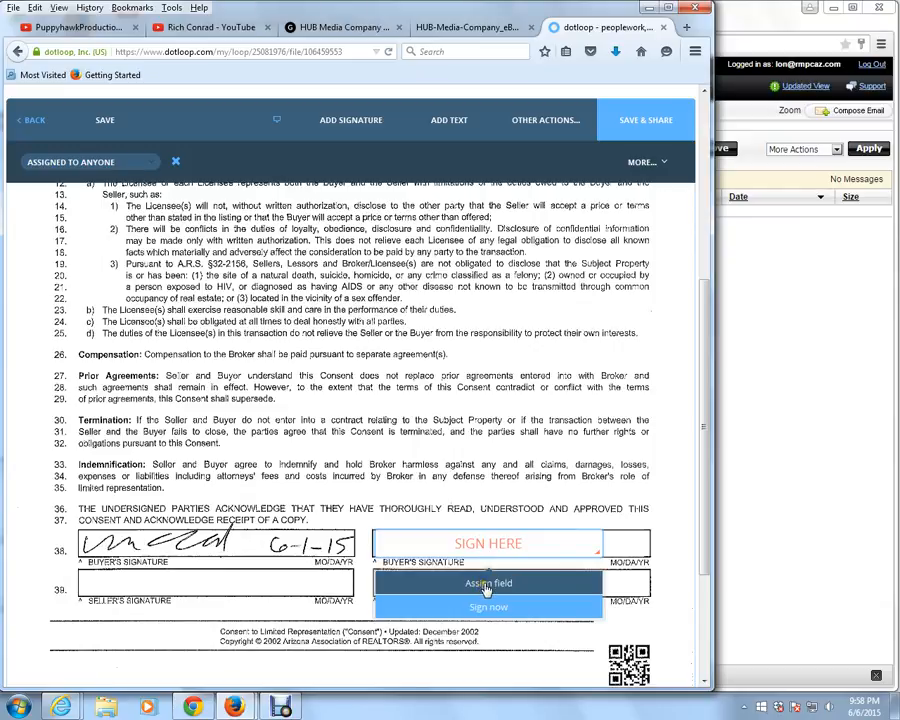
Assign the signature field to a newly added person, entering the signer's full name and e-mail address
{"action": "left_click", "coordinate": [487, 586]}
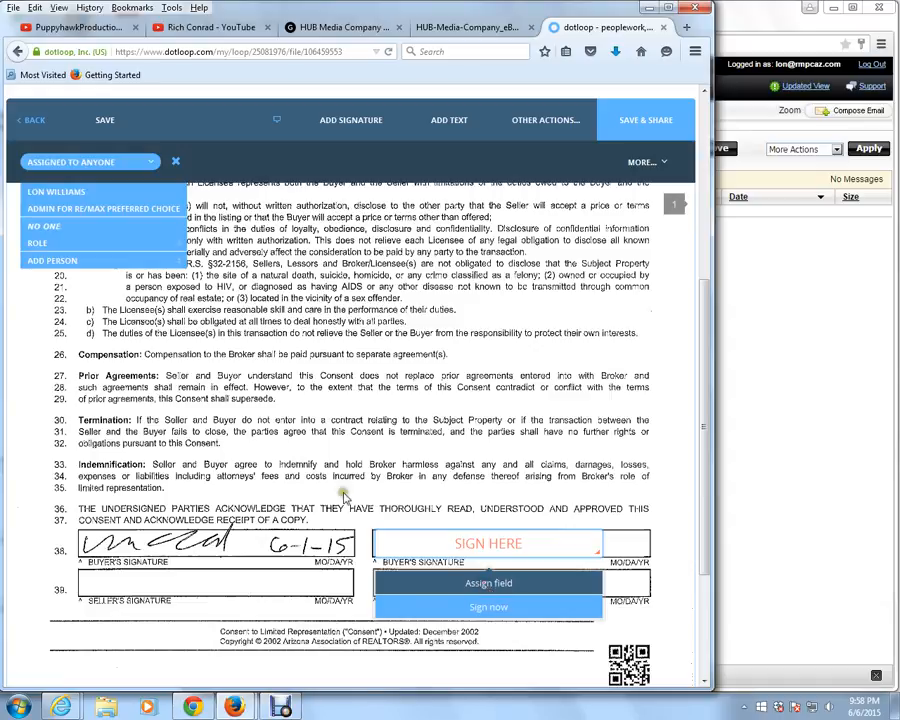
{"action": "left_click", "coordinate": [52, 262]}
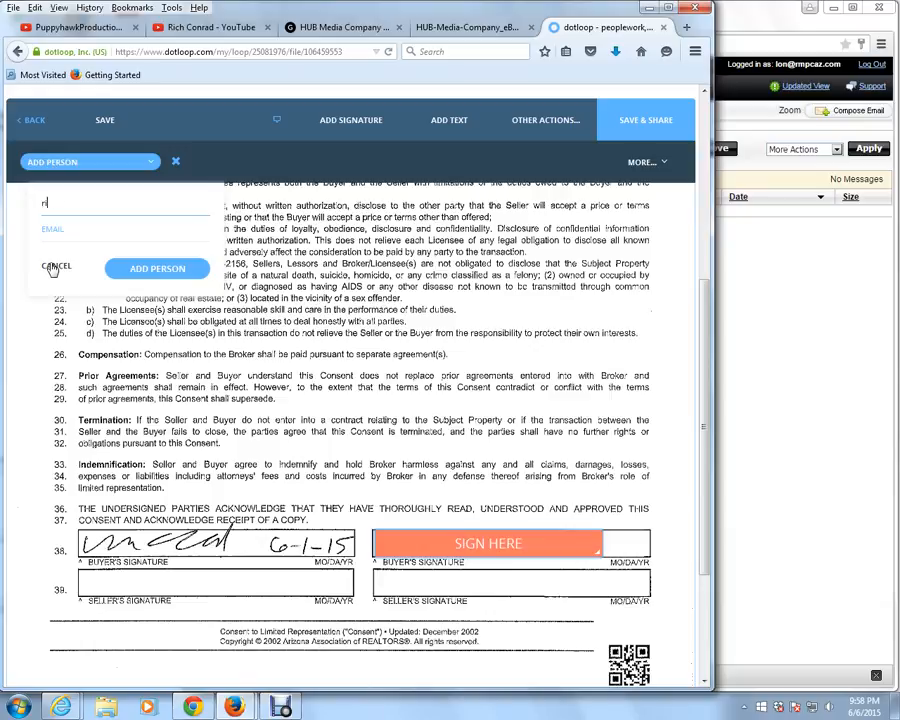
{"action": "key", "text": "Tab"}
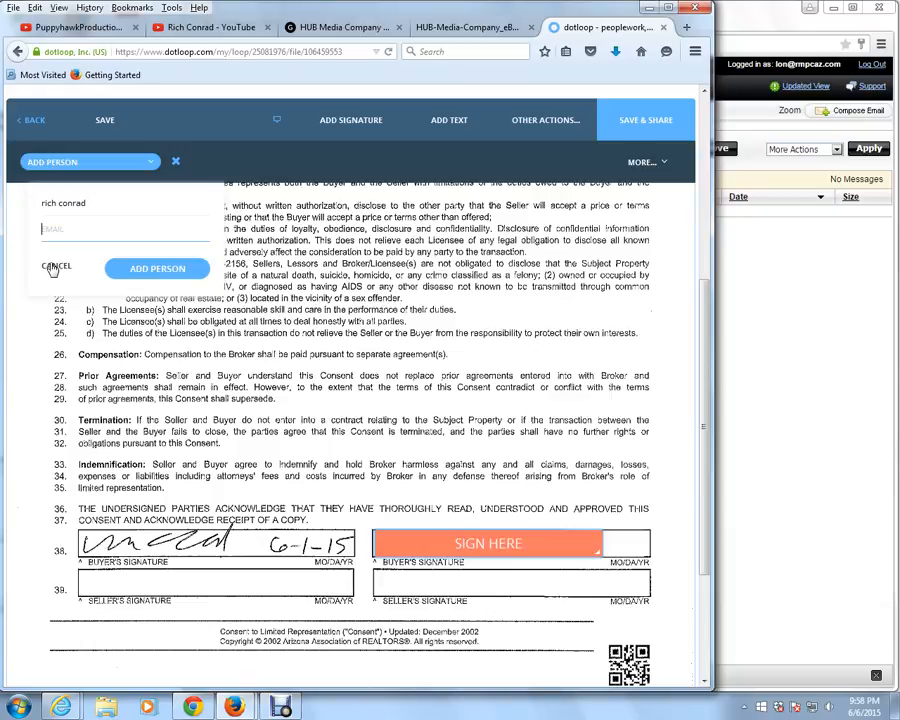
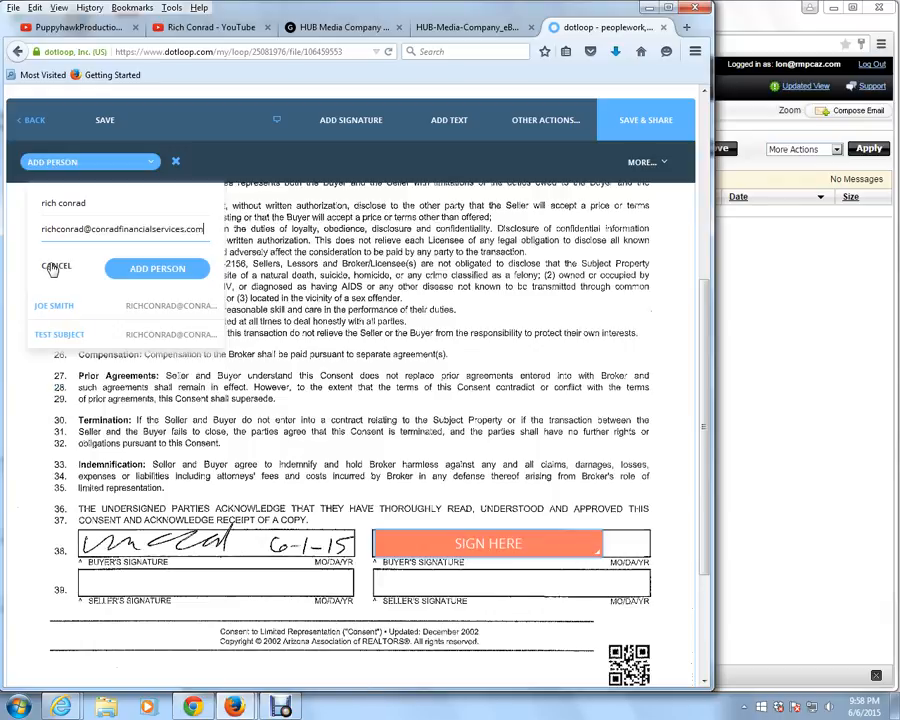
{"action": "left_click", "coordinate": [131, 271]}
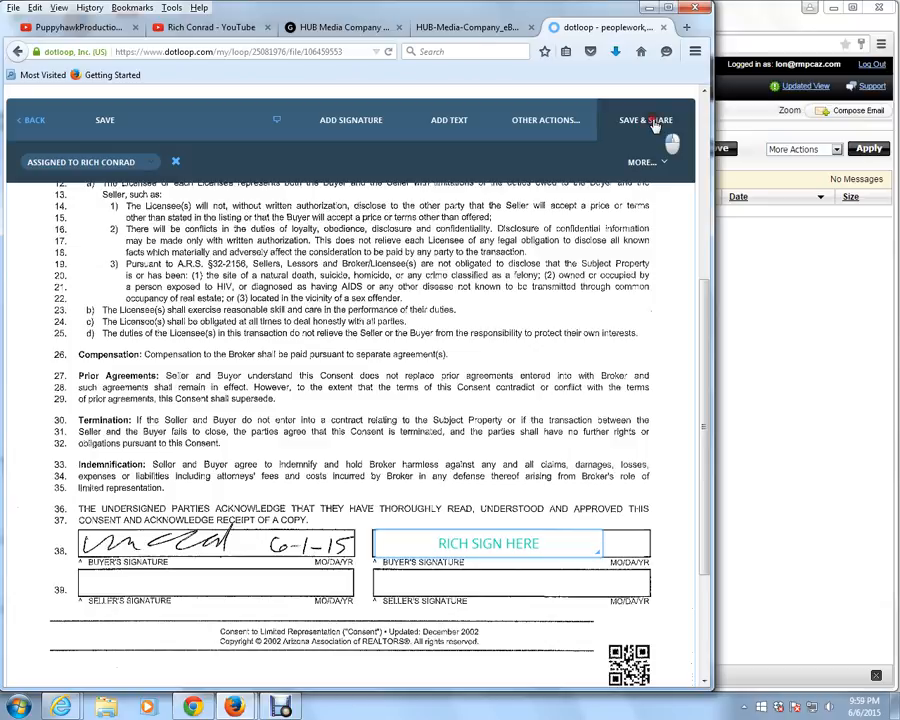
Save the document and share it with the assigned signer using the Can Sign permission, without a message
{"action": "left_click", "coordinate": [654, 123]}
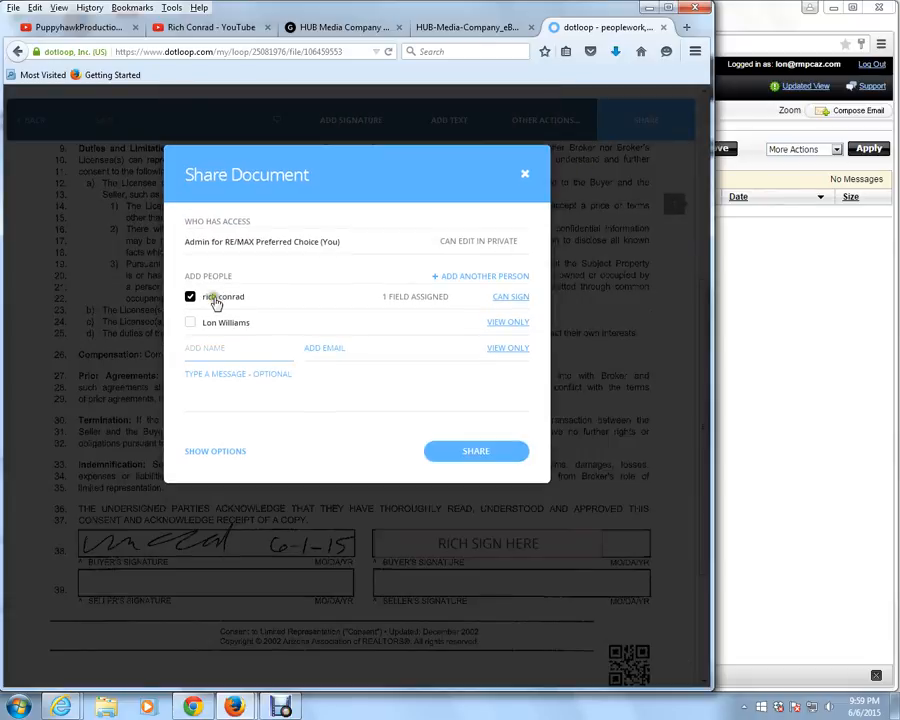
{"action": "left_click", "coordinate": [510, 299]}
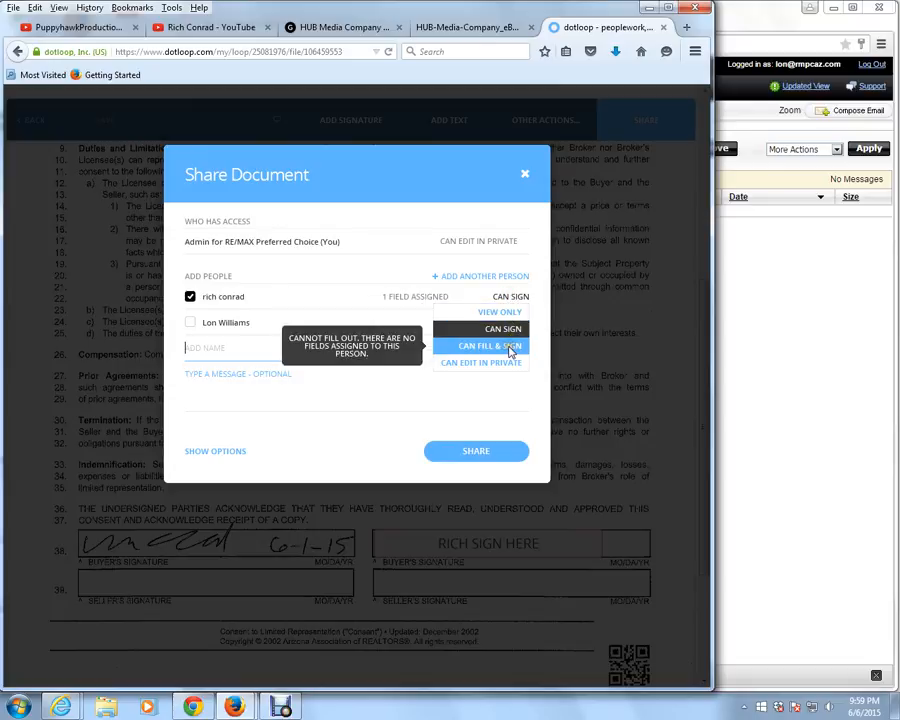
{"action": "left_click", "coordinate": [502, 329]}
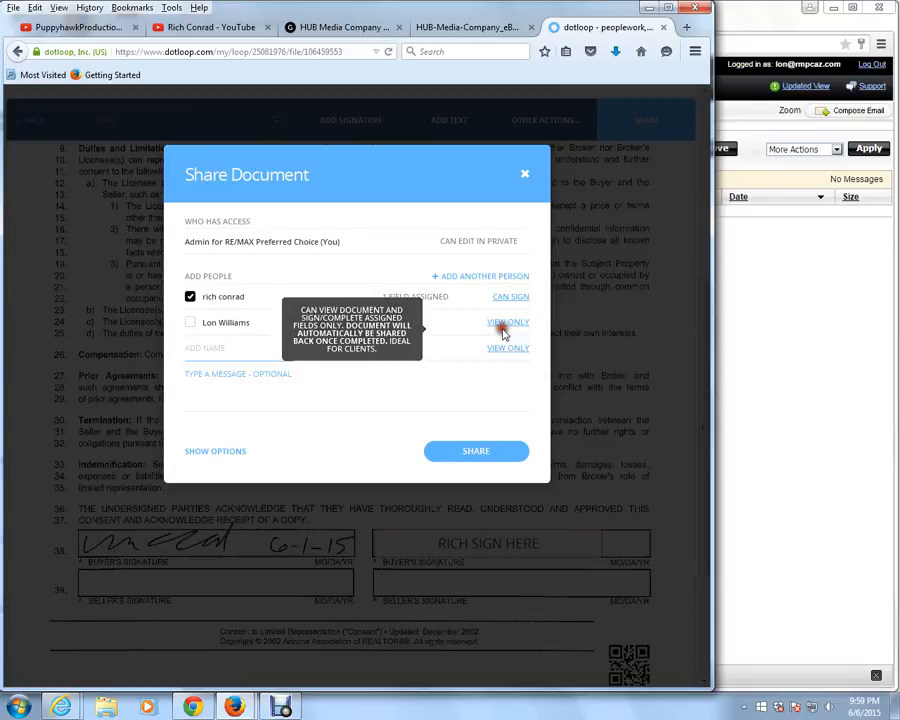
{"action": "left_click", "coordinate": [209, 376]}
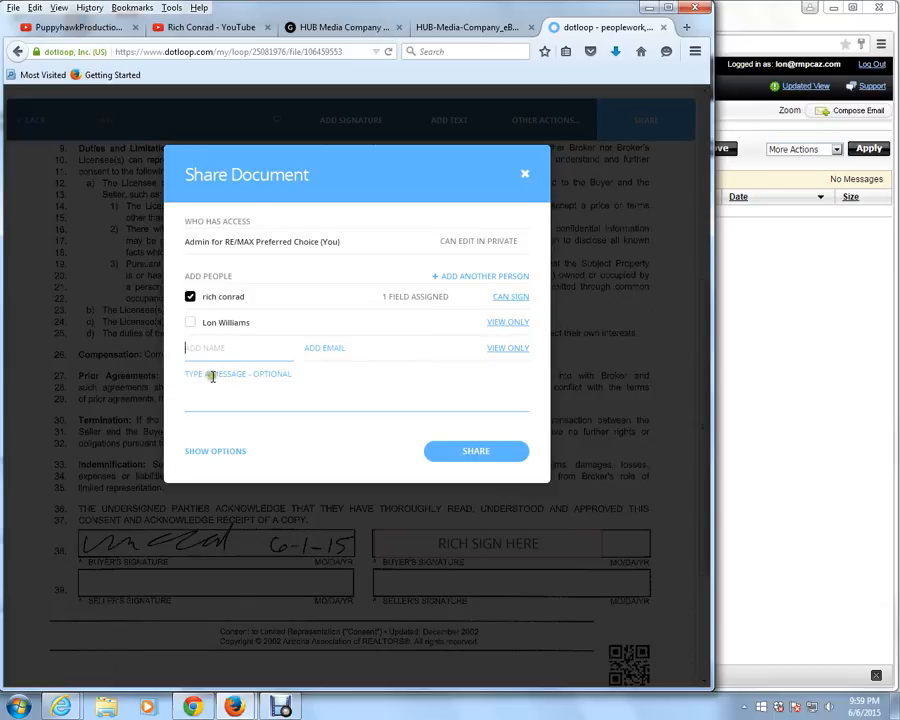
{"action": "left_click", "coordinate": [448, 465]}
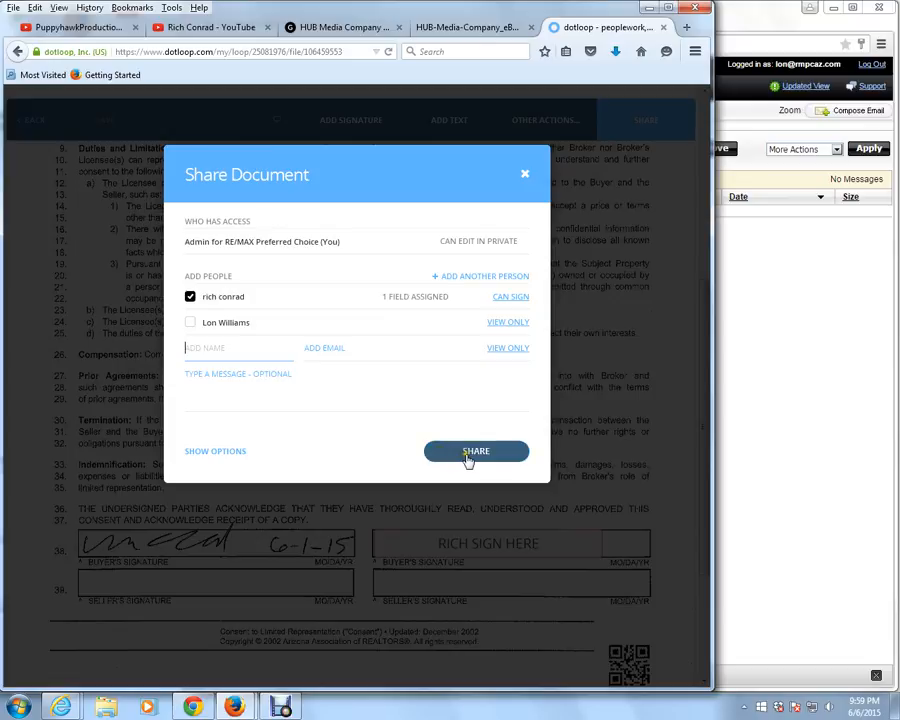
{"action": "left_click", "coordinate": [476, 455]}
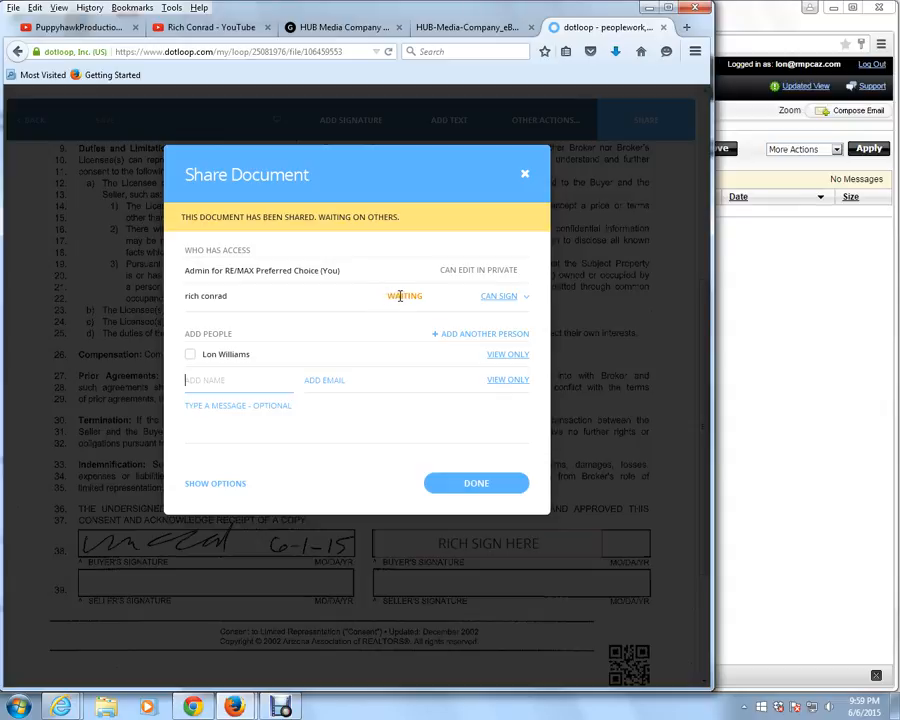
Switch to the webmail in Chrome, check the inbox for the signing request, and log out of the current account
{"action": "left_click", "coordinate": [771, 338]}
{"action": "left_click", "coordinate": [243, 269]}
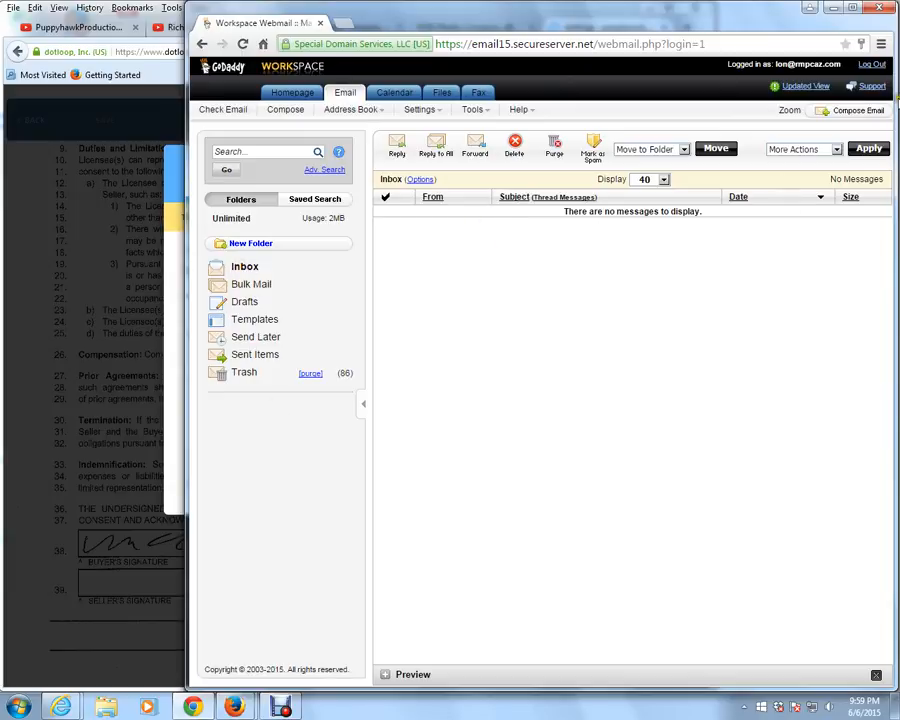
{"action": "left_click", "coordinate": [872, 66]}
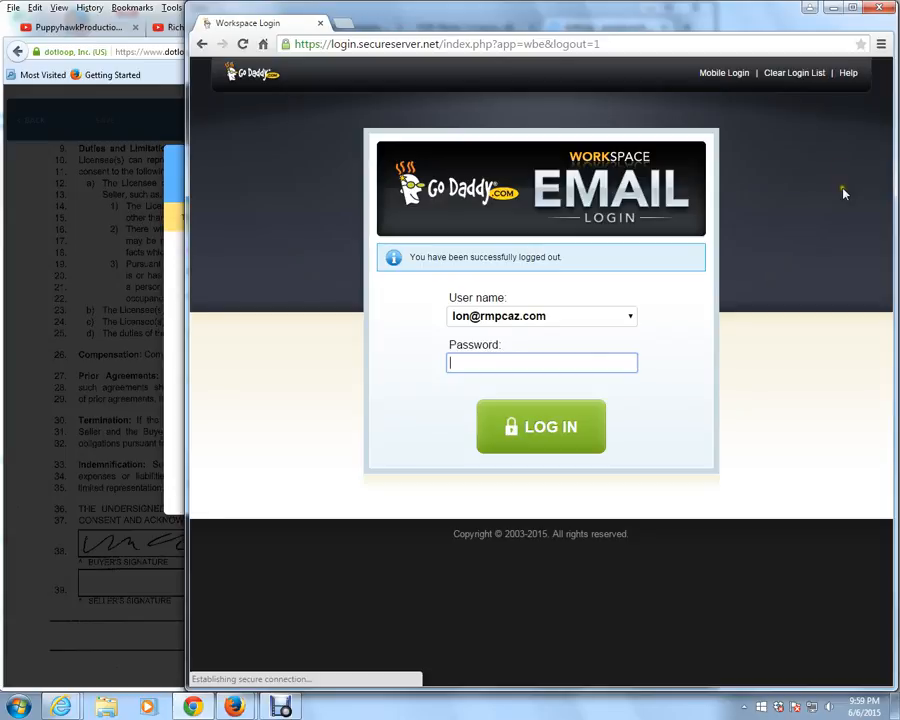
Log in to the webmail with the signer's e-mail address and account password, declining to save the password
{"action": "left_click", "coordinate": [584, 317]}
{"action": "left_click", "coordinate": [522, 333]}
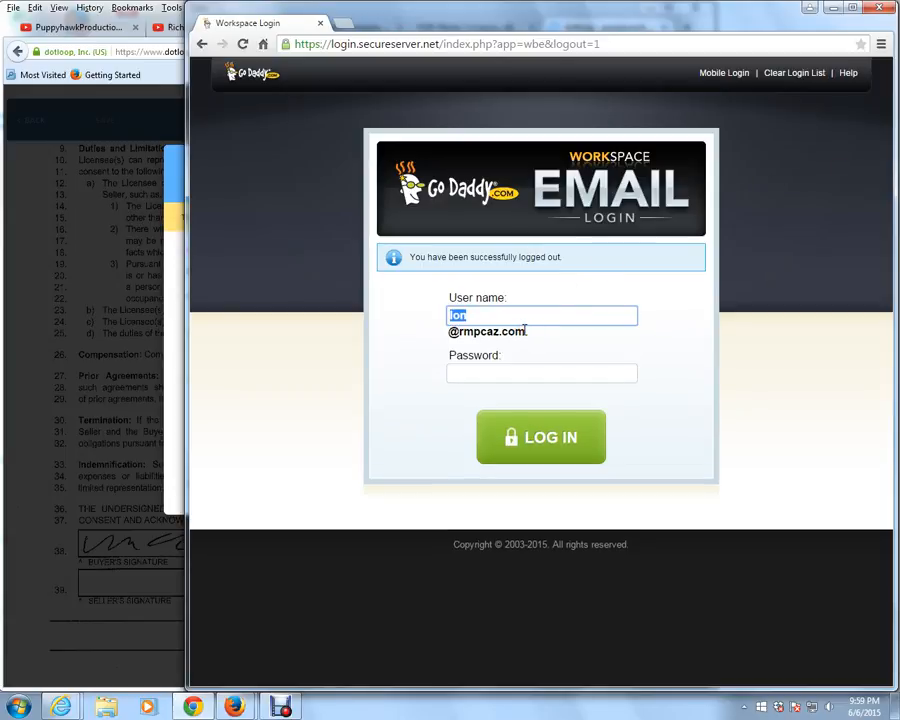
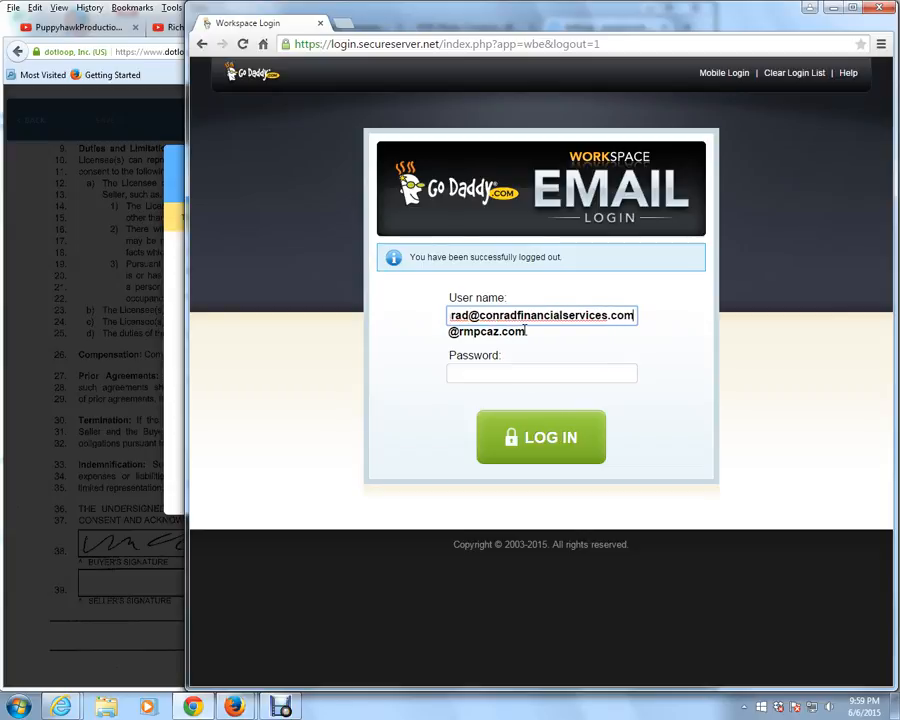
{"action": "key", "text": "Tab"}
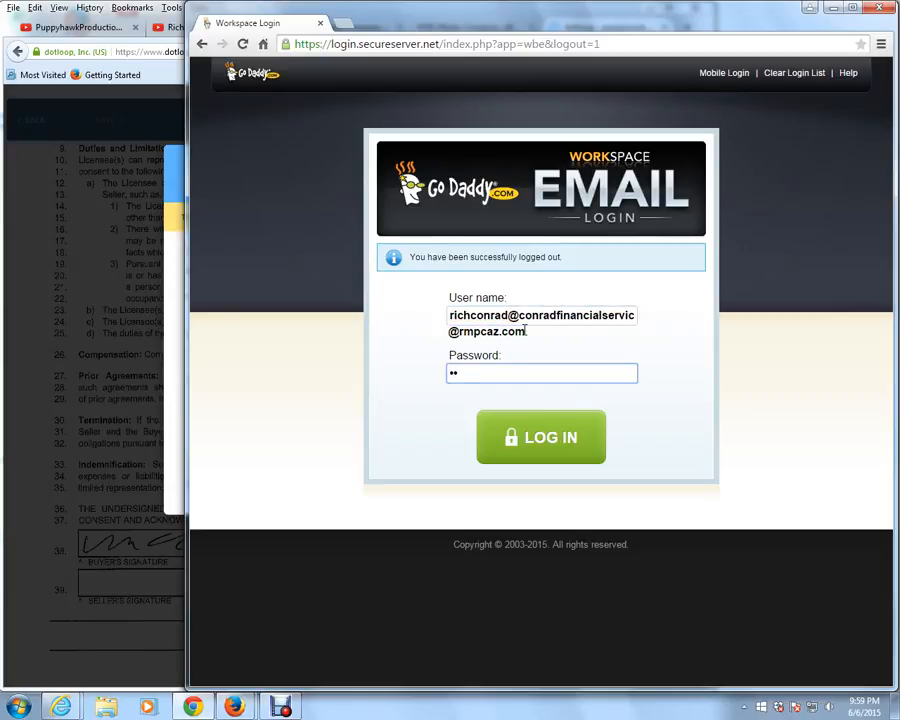
{"action": "key", "text": "Return"}
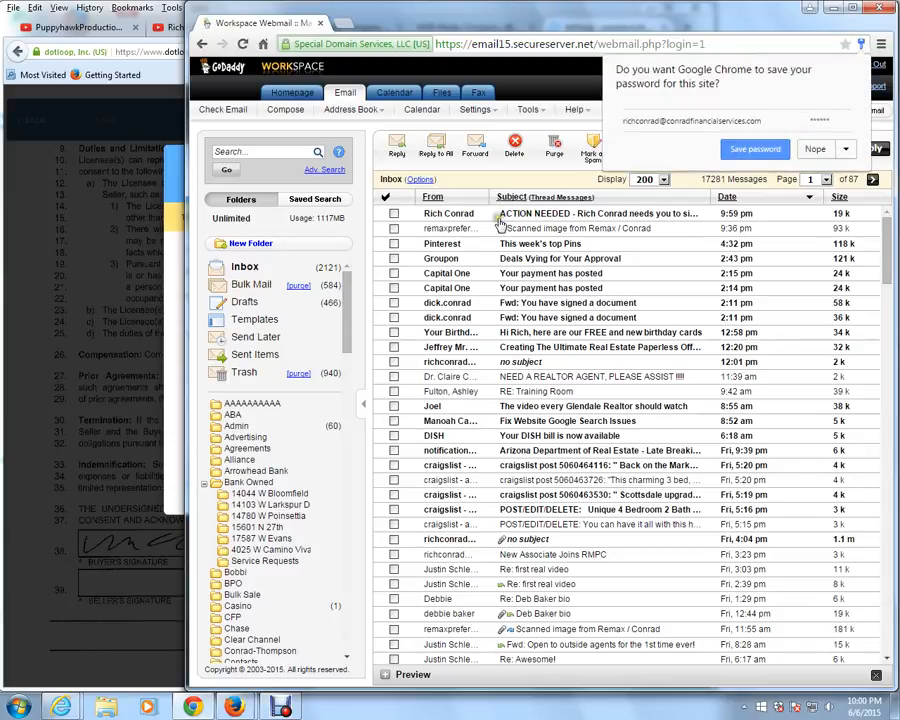
{"action": "left_click", "coordinate": [816, 148]}
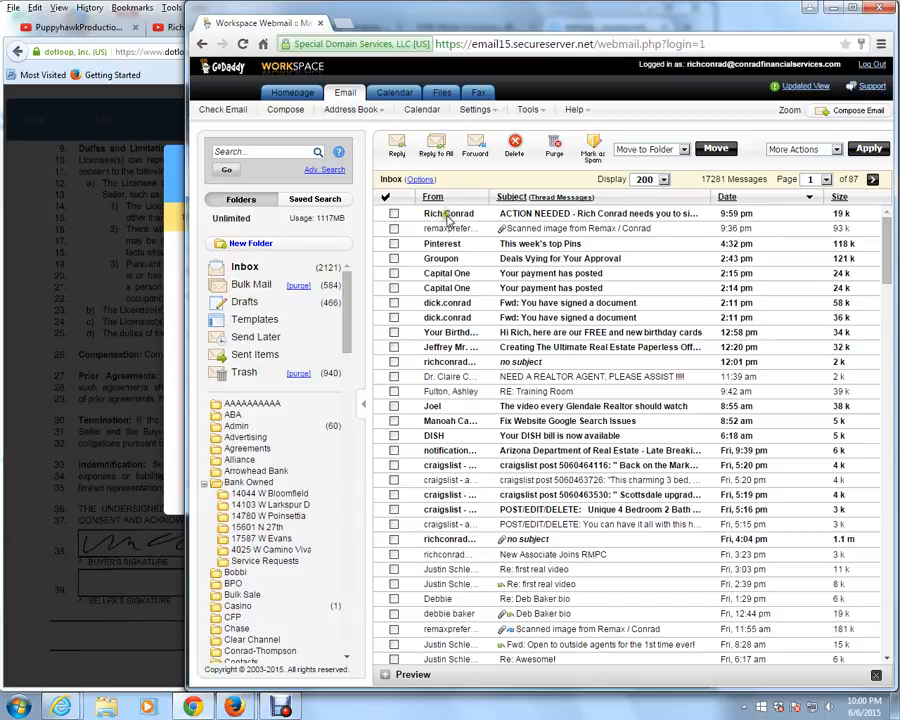
Open the document from the dotloop ACTION NEEDED e-mail and start signing it
{"action": "left_click", "coordinate": [585, 214]}
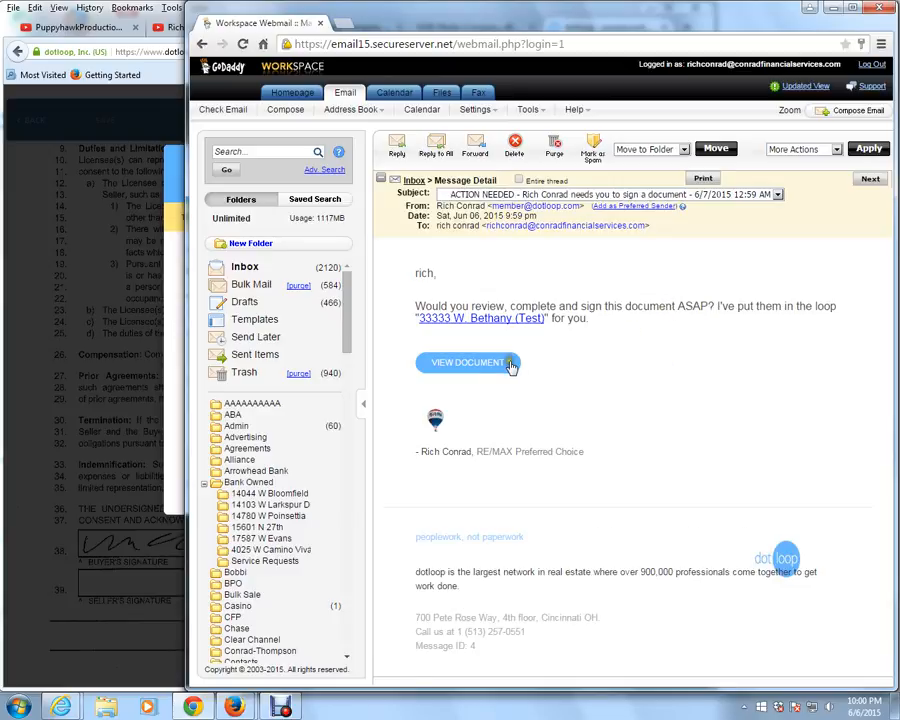
{"action": "left_click", "coordinate": [453, 367]}
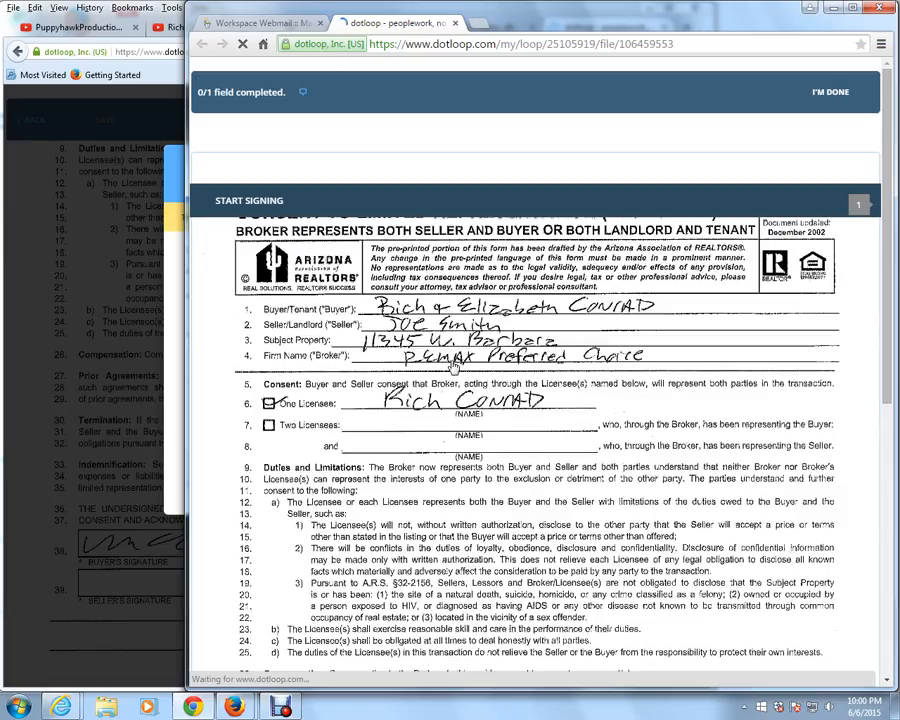
{"action": "left_click", "coordinate": [252, 201]}
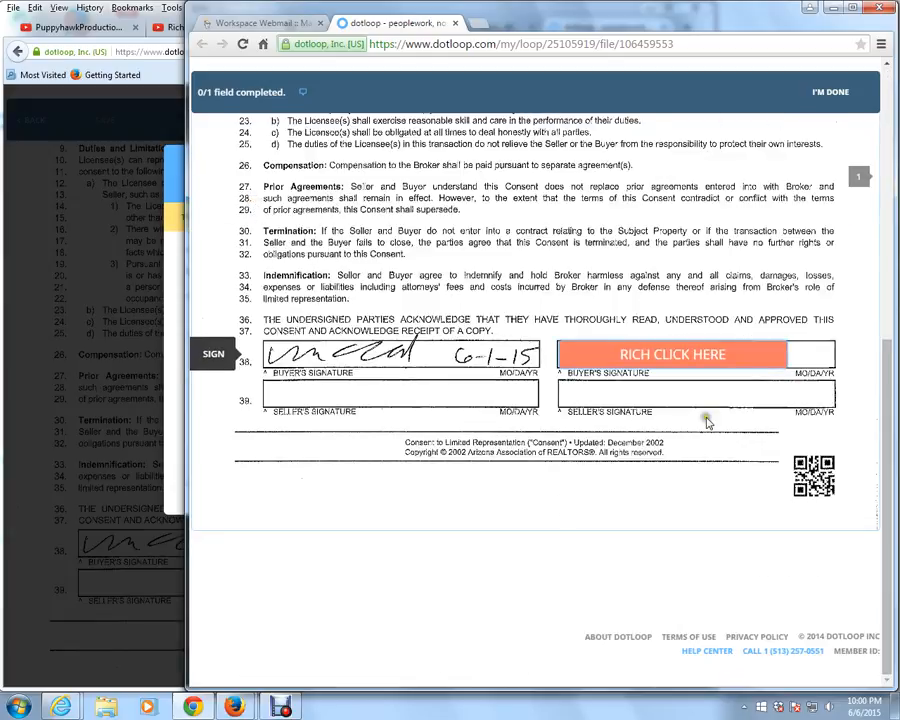
Sign the assigned buyer's signature field with the adopted script-style signature and confirm the signing
{"action": "left_click", "coordinate": [668, 356]}
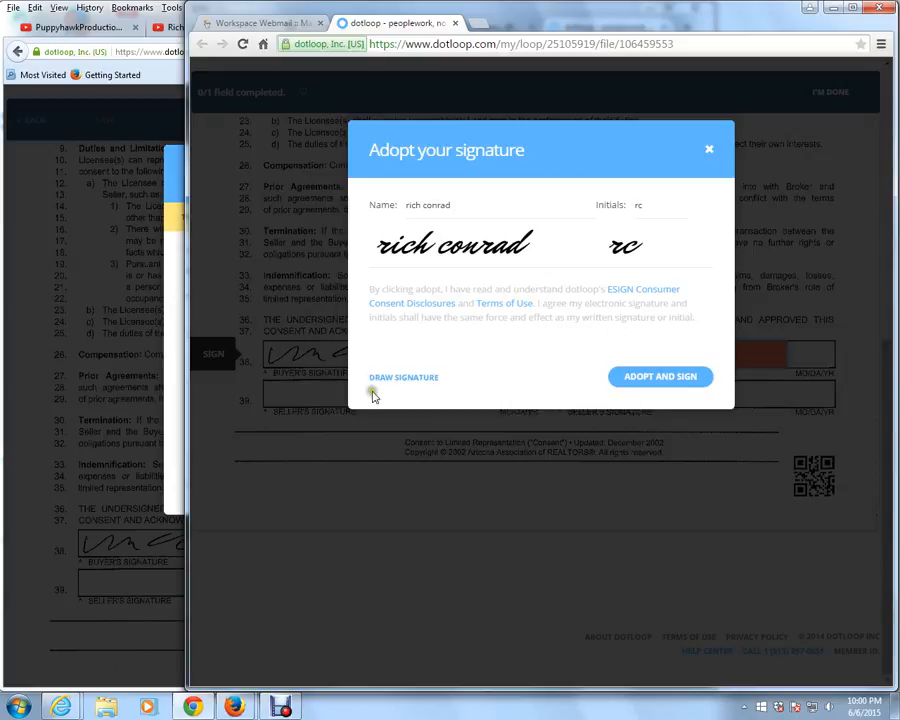
{"action": "left_click", "coordinate": [648, 382]}
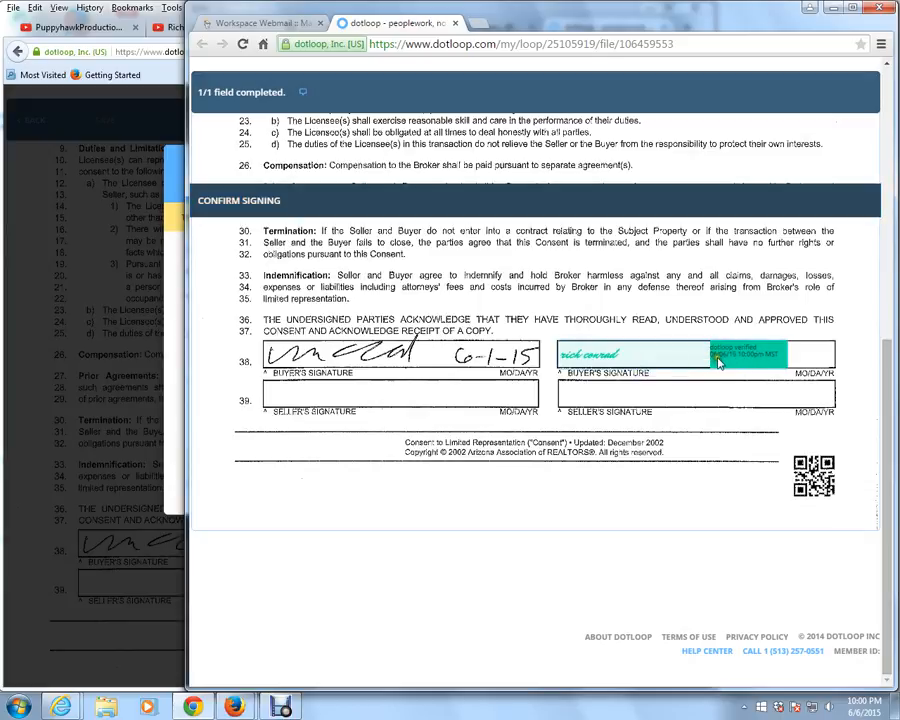
{"action": "left_click", "coordinate": [233, 202]}
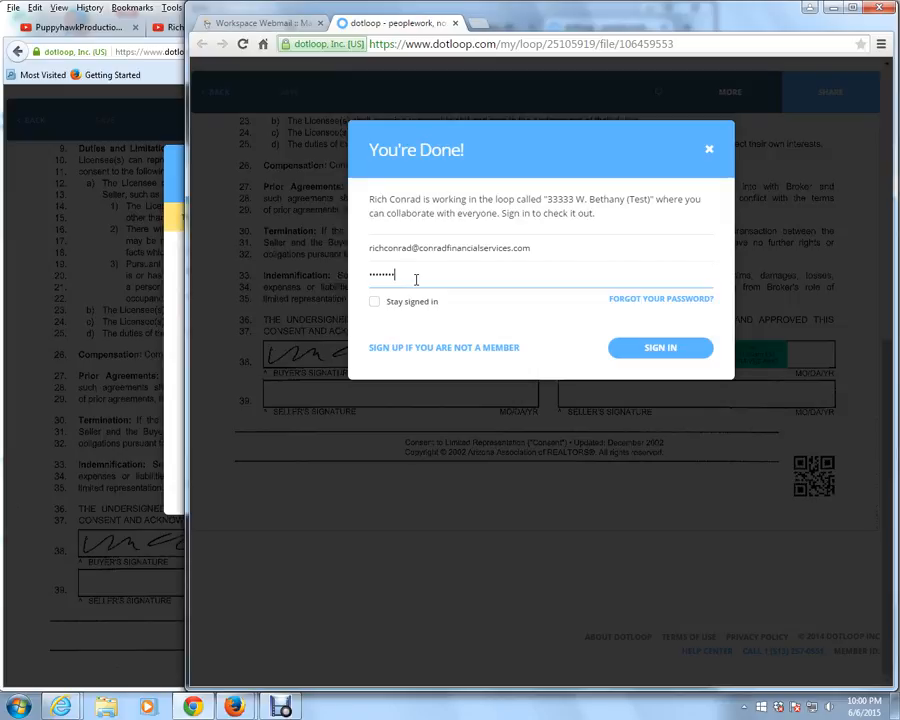
Sign in to dotloop with the signer's account password and select the signer's personal profile for the loop
{"action": "left_click", "coordinate": [660, 351]}
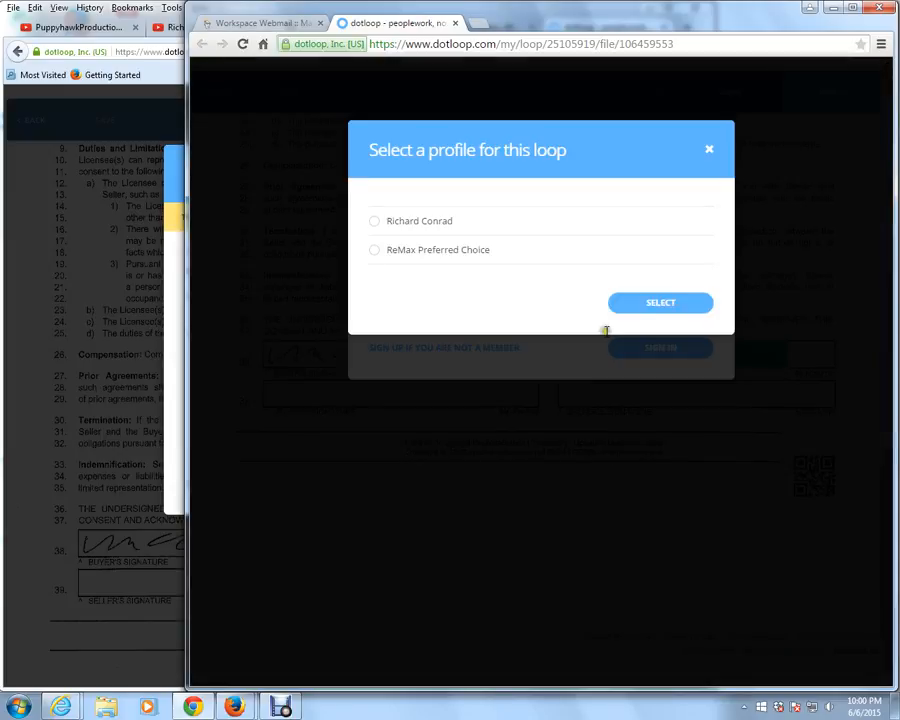
{"action": "left_click", "coordinate": [374, 223]}
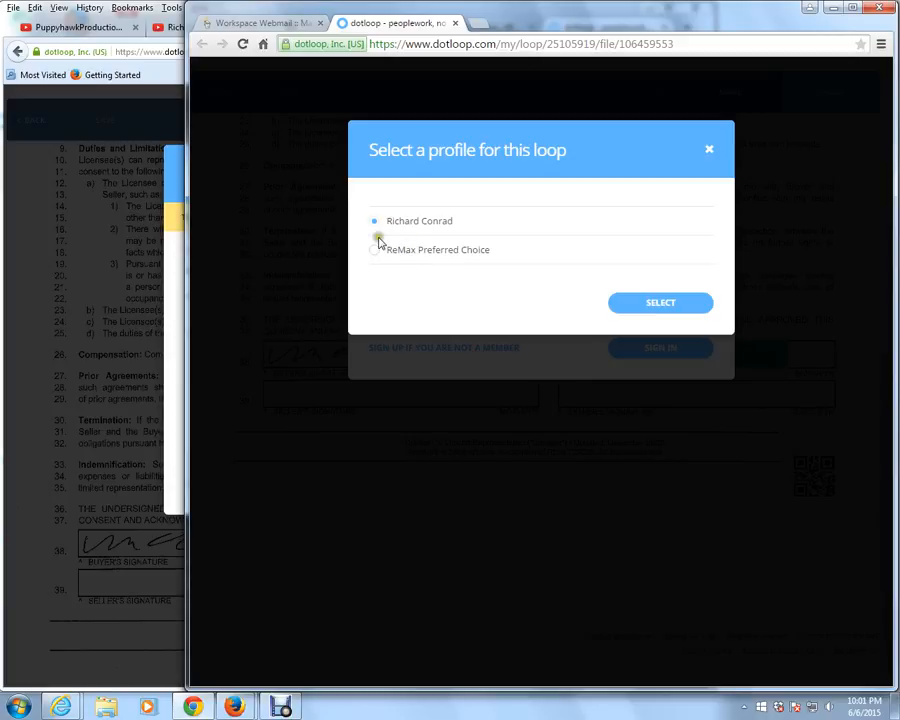
{"action": "left_click", "coordinate": [652, 303]}
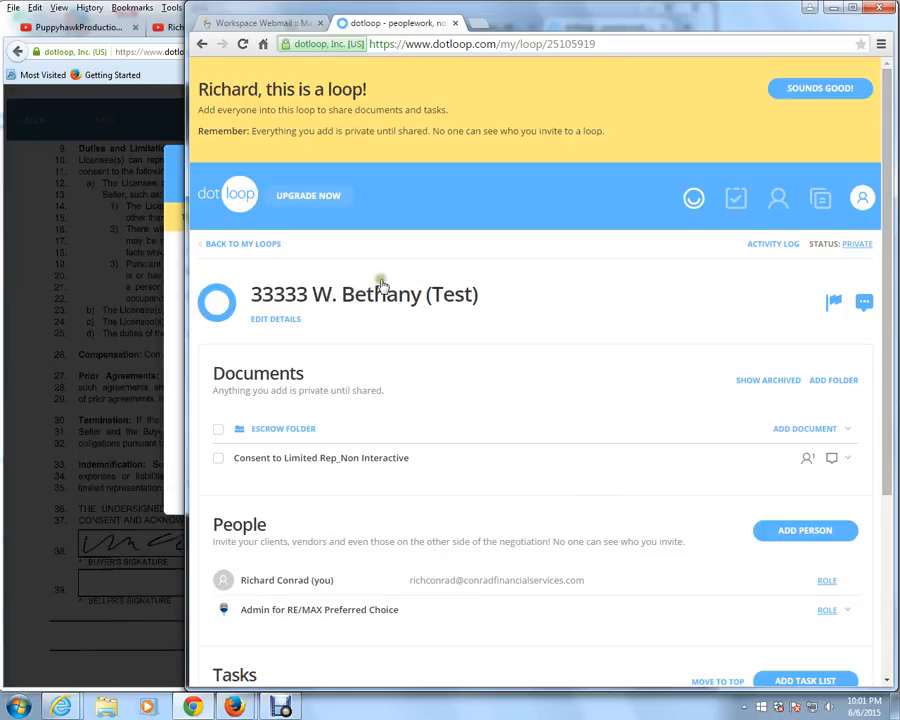
Switch back to the sender's dotloop in Firefox, close the Share Document dialog and return to the loop
{"action": "left_click", "coordinate": [136, 283]}
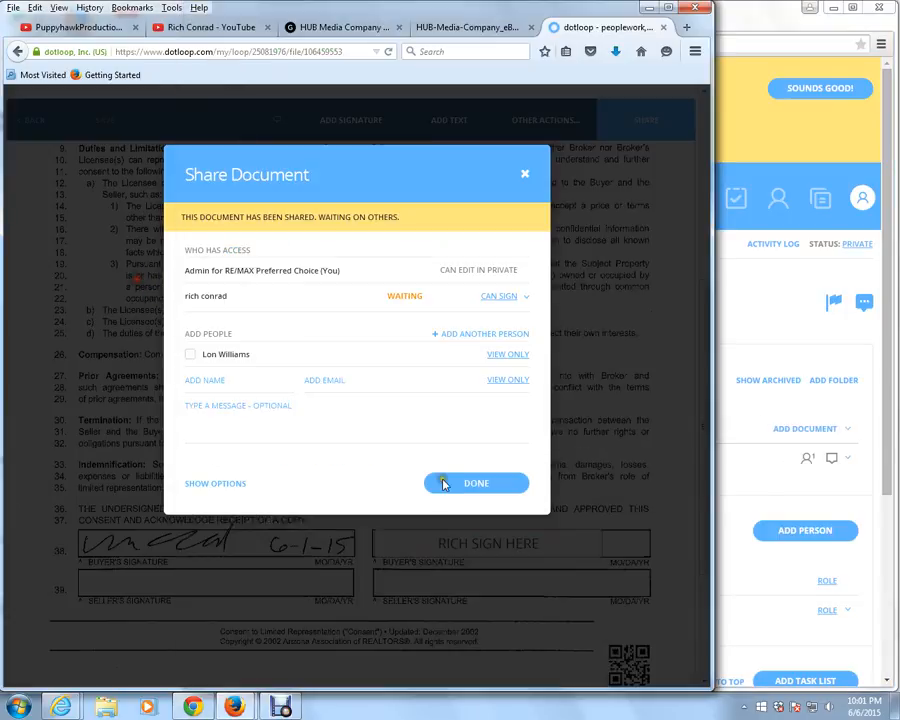
{"action": "left_click", "coordinate": [476, 483]}
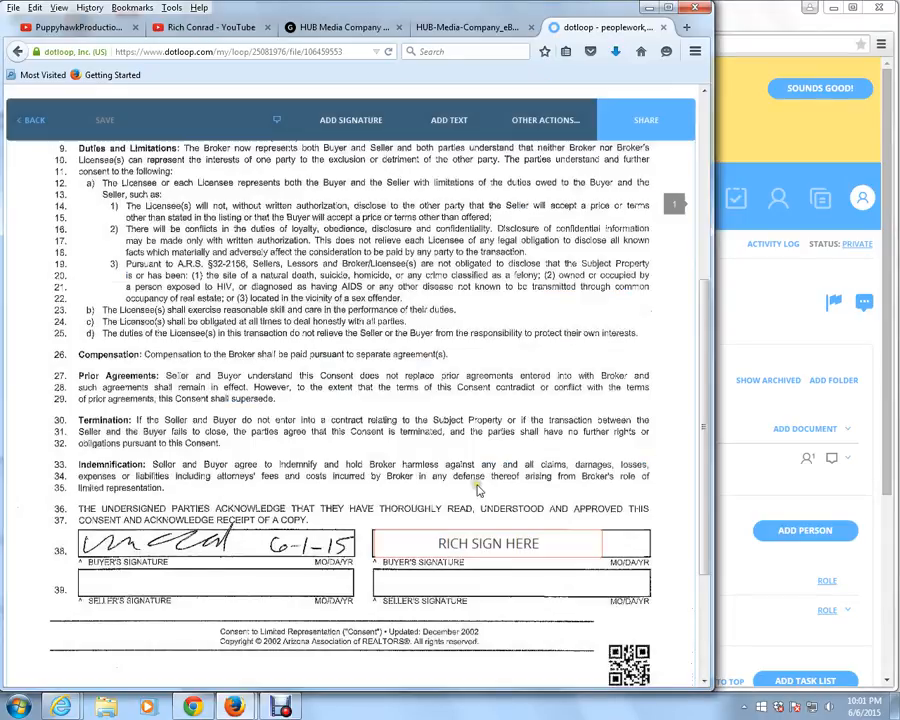
{"action": "left_click", "coordinate": [31, 121]}
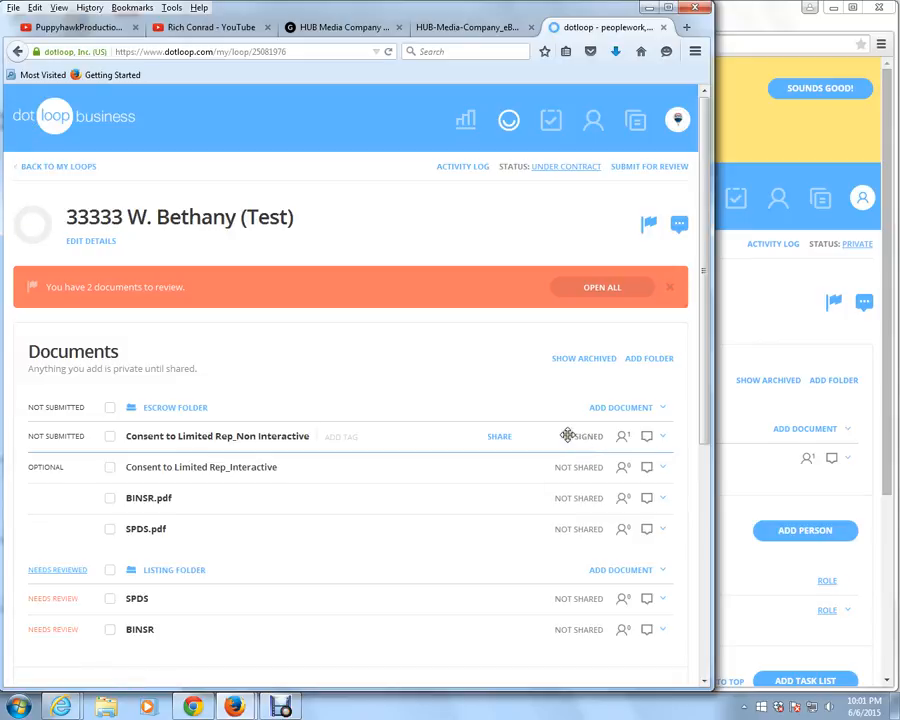
Open the Consent to Limited Rep_Non Interactive document from the Escrow Folder to review the signed form
{"action": "left_click", "coordinate": [277, 438]}
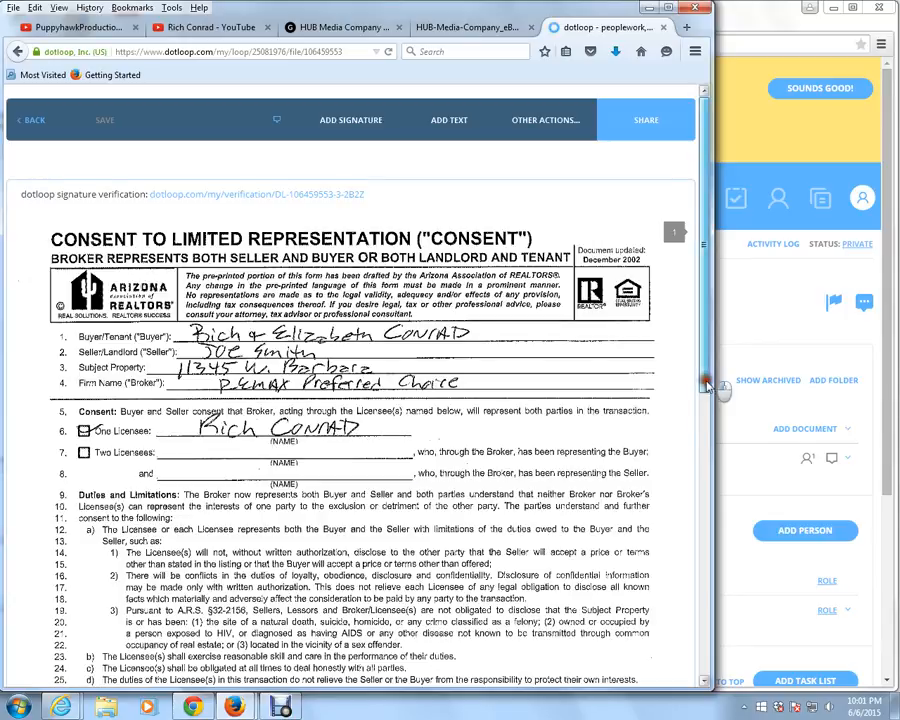
{"action": "mouse_move", "coordinate": [705, 379]}
{"action": "left_mouse_down"}
{"action": "mouse_move", "coordinate": [705, 508]}
{"action": "mouse_move", "coordinate": [716, 572]}
{"action": "mouse_move", "coordinate": [716, 366]}
{"action": "left_mouse_up"}
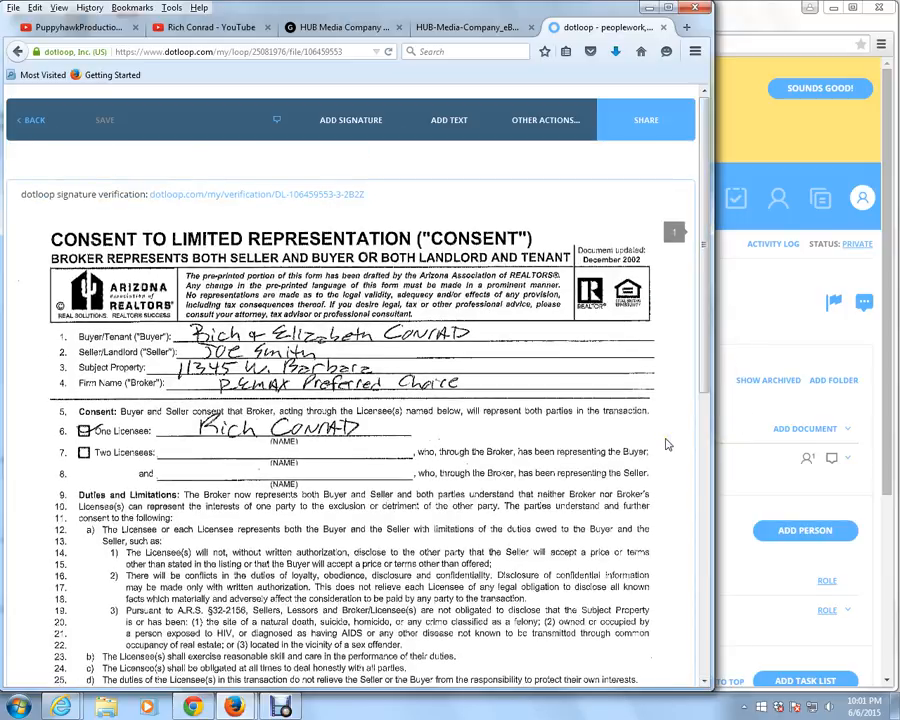